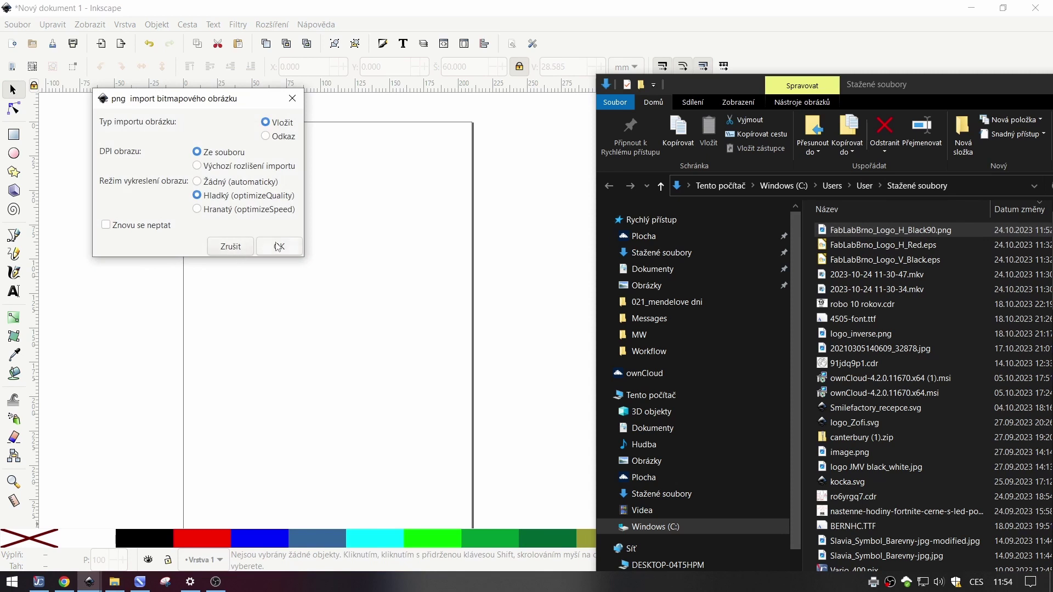
- Import FabLabBrno_Logo_H_Black90.png as an embedded image at the file's DPI and move it to the page's upper edge
{"action": "left_click", "coordinate": [279, 246]}
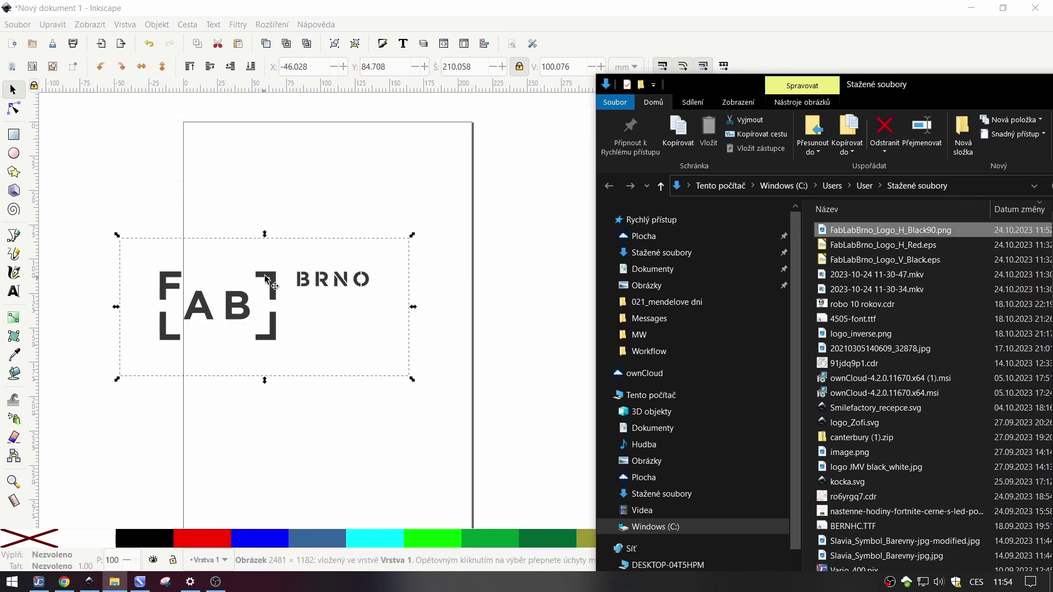
{"action": "left_click", "coordinate": [267, 282]}
{"action": "left_click", "coordinate": [313, 246]}
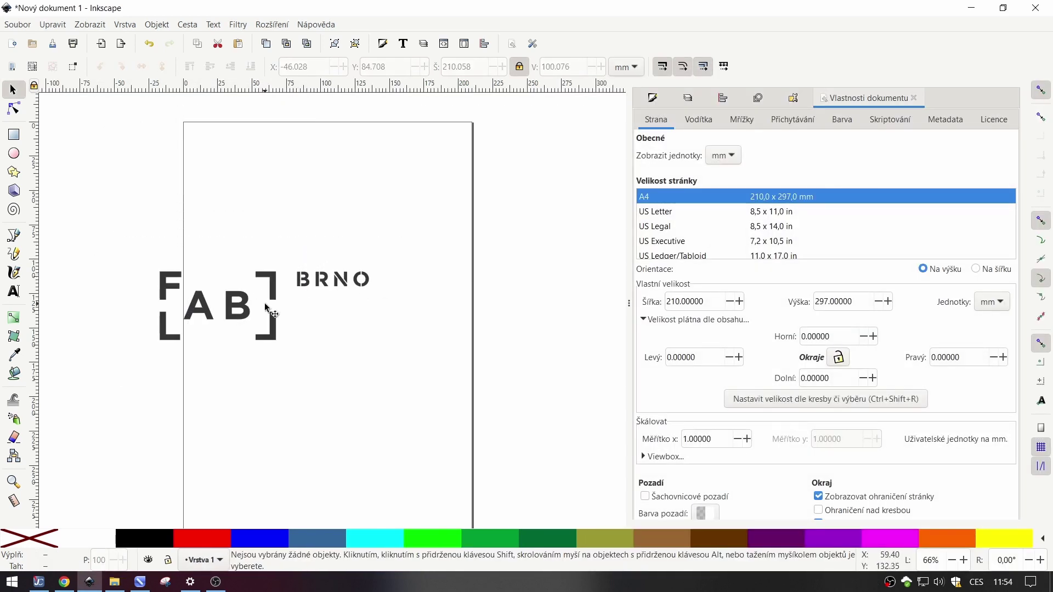
{"action": "left_click_drag", "start_coordinate": [265, 303], "coordinate": [332, 182]}
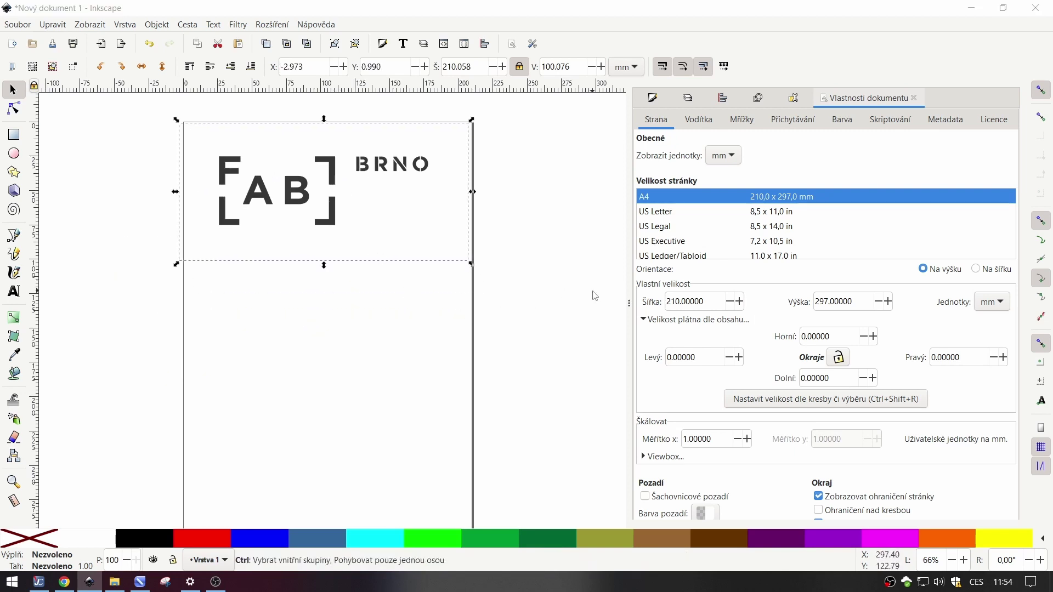
- Set the Trotec Engraver print preferences to a 79 mm rotary attachment diameter and 1000dpi resolution, and accept them
{"action": "key", "text": "ctrl+p"}
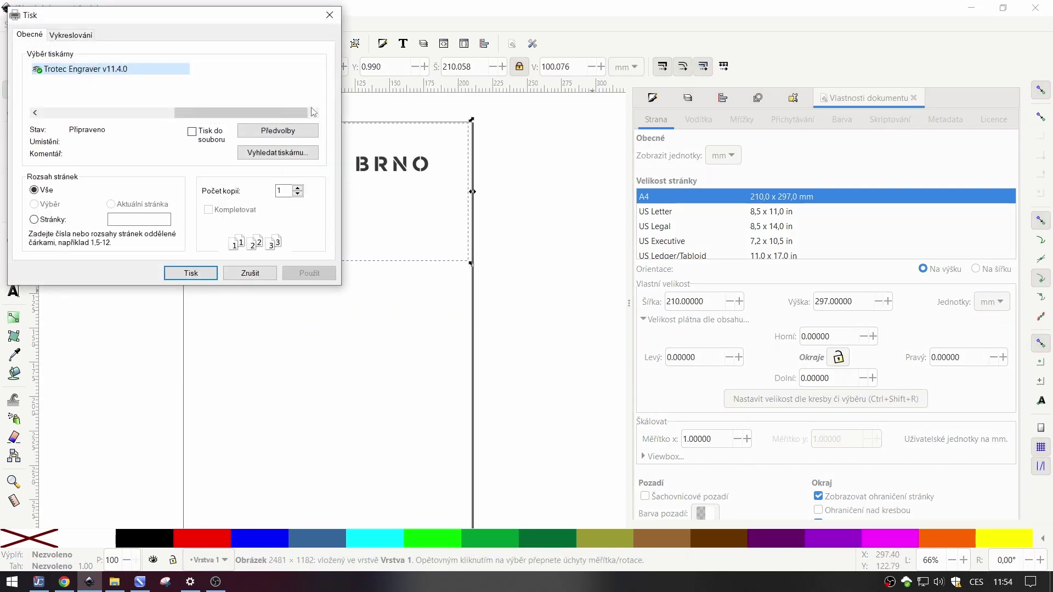
{"action": "left_click", "coordinate": [281, 131]}
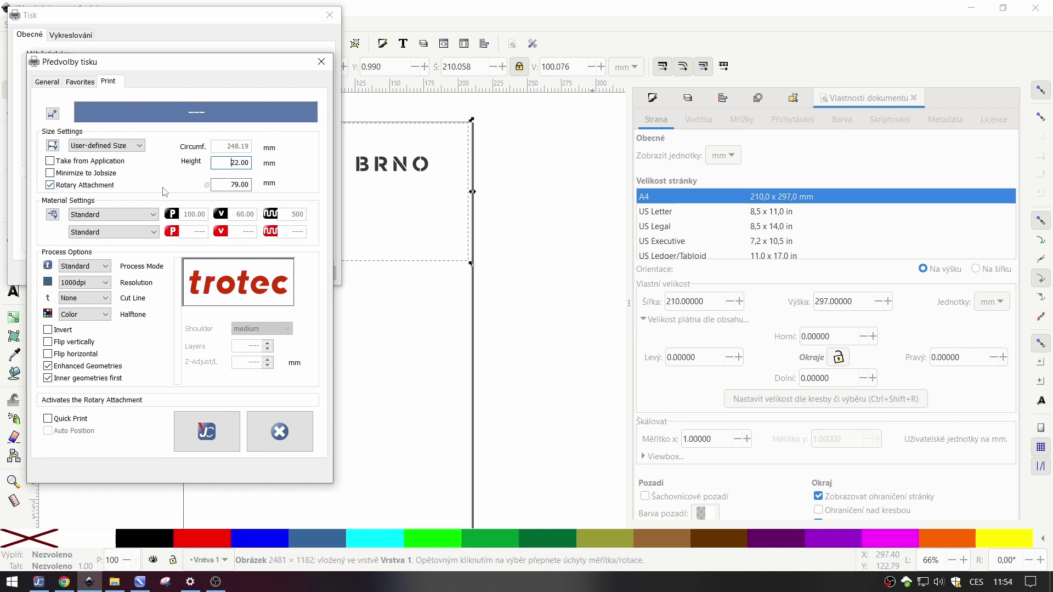
{"action": "left_click", "coordinate": [226, 184]}
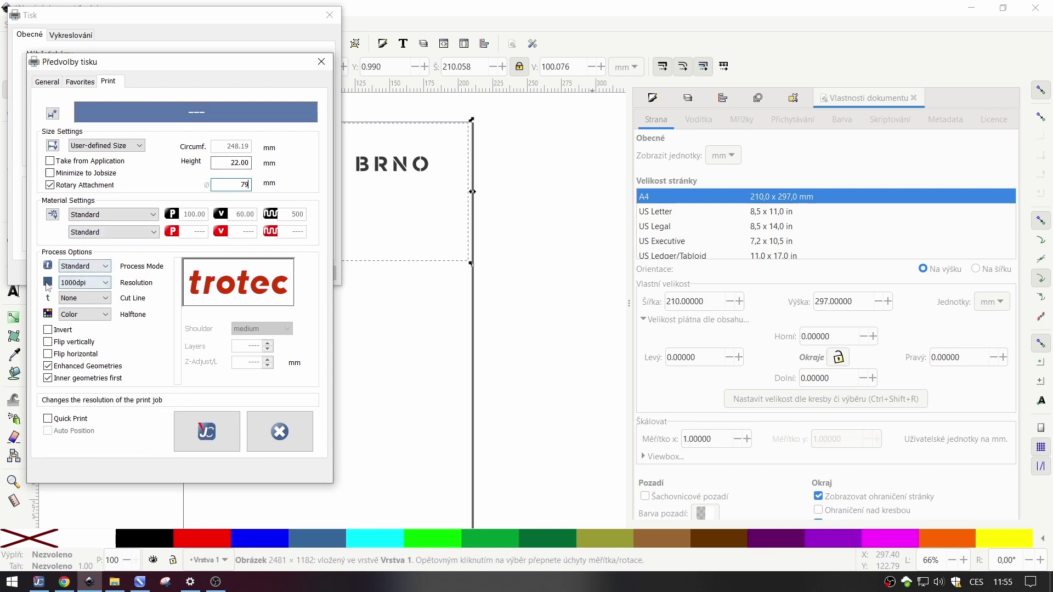
{"action": "left_click", "coordinate": [78, 283]}
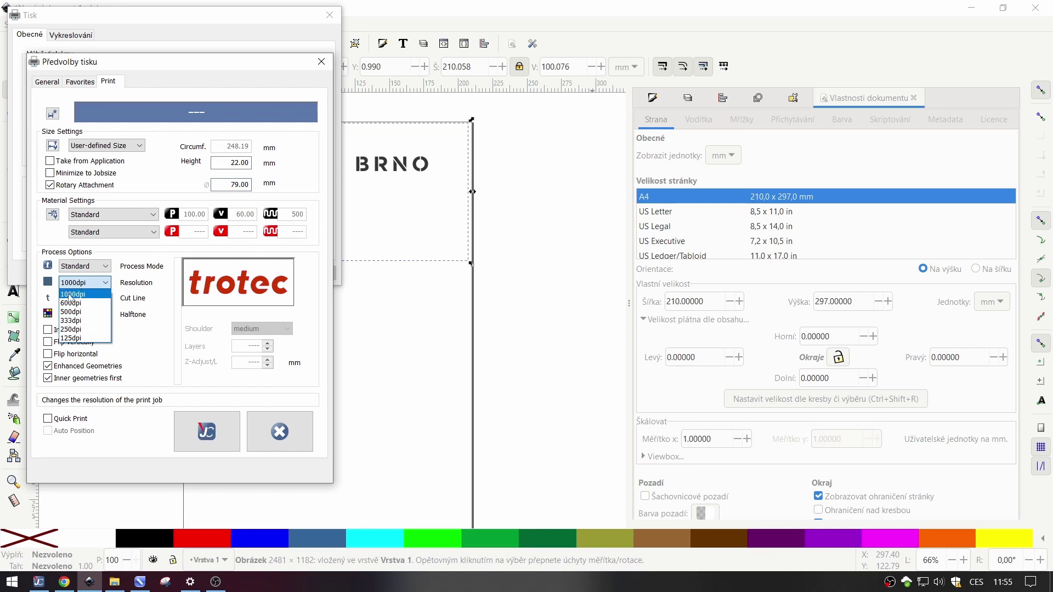
{"action": "left_click", "coordinate": [72, 294]}
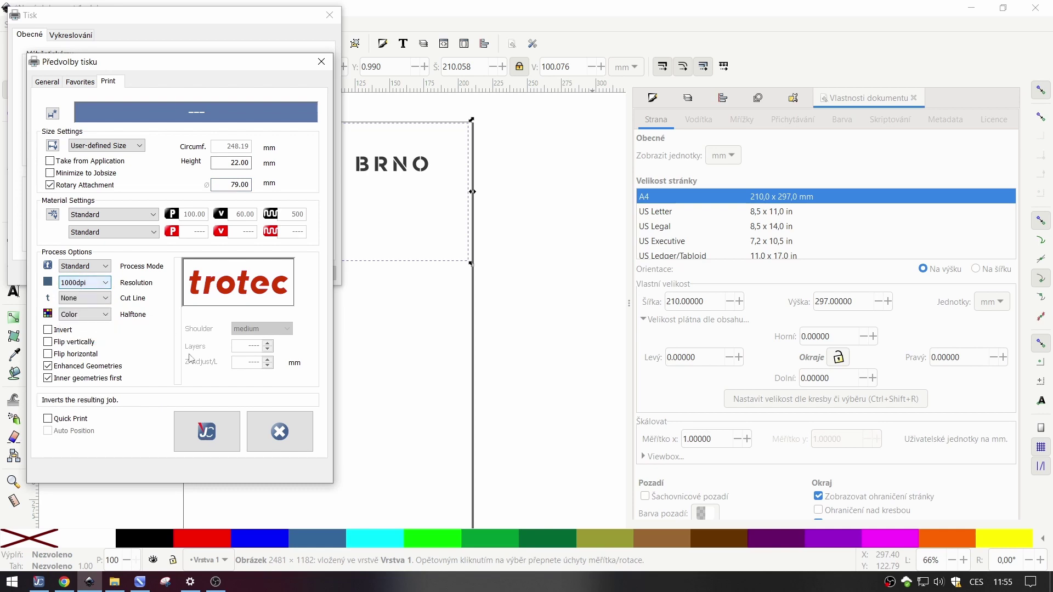
{"action": "left_click", "coordinate": [212, 431]}
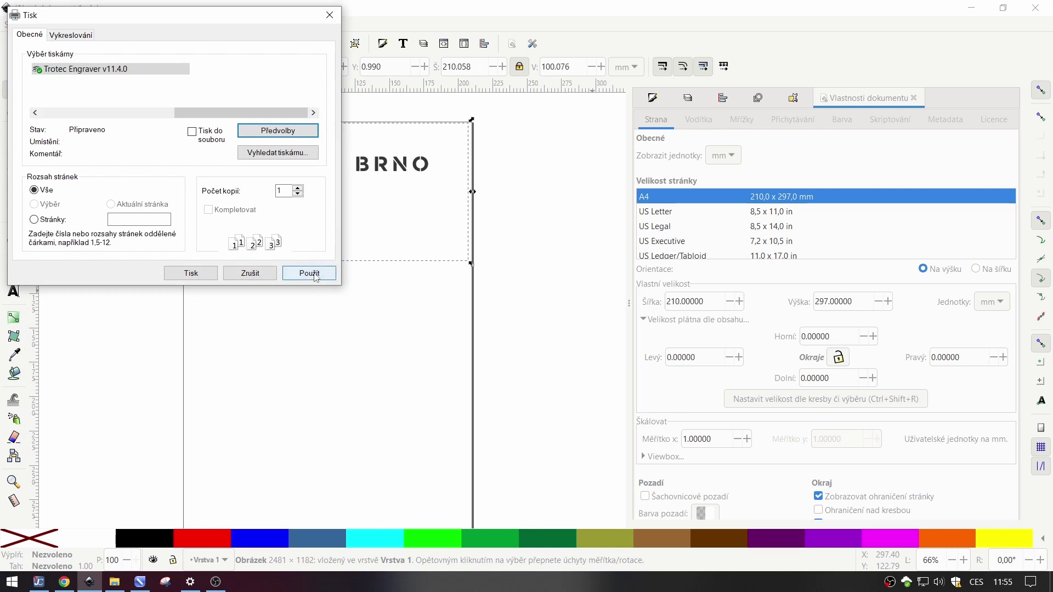
- Review the engraver's size settings again, apply the preferences and leave the print dialog without printing
{"action": "left_click", "coordinate": [296, 134]}
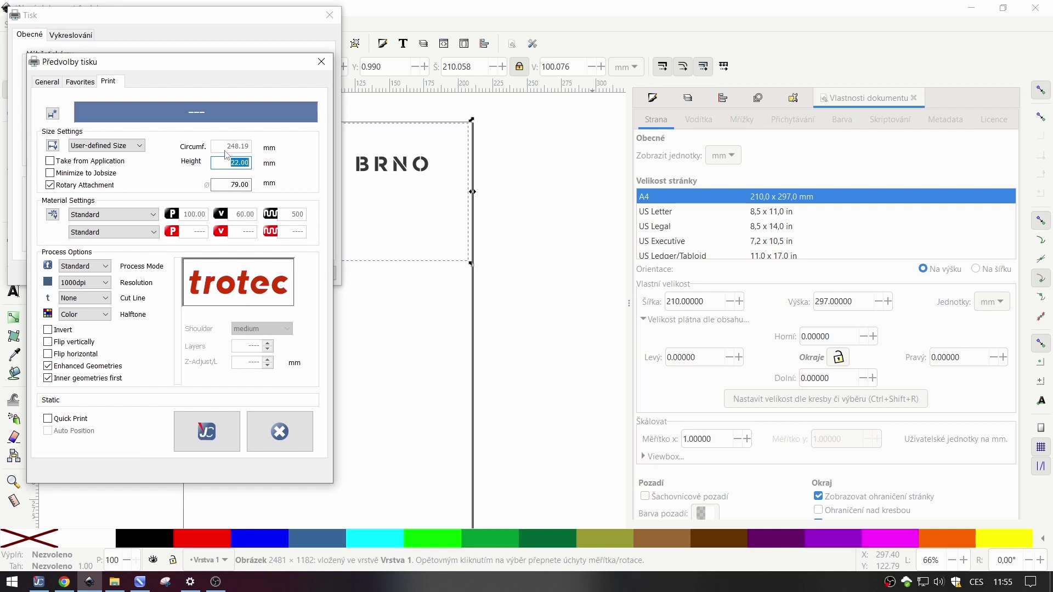
{"action": "left_click", "coordinate": [207, 432]}
{"action": "left_click", "coordinate": [301, 274]}
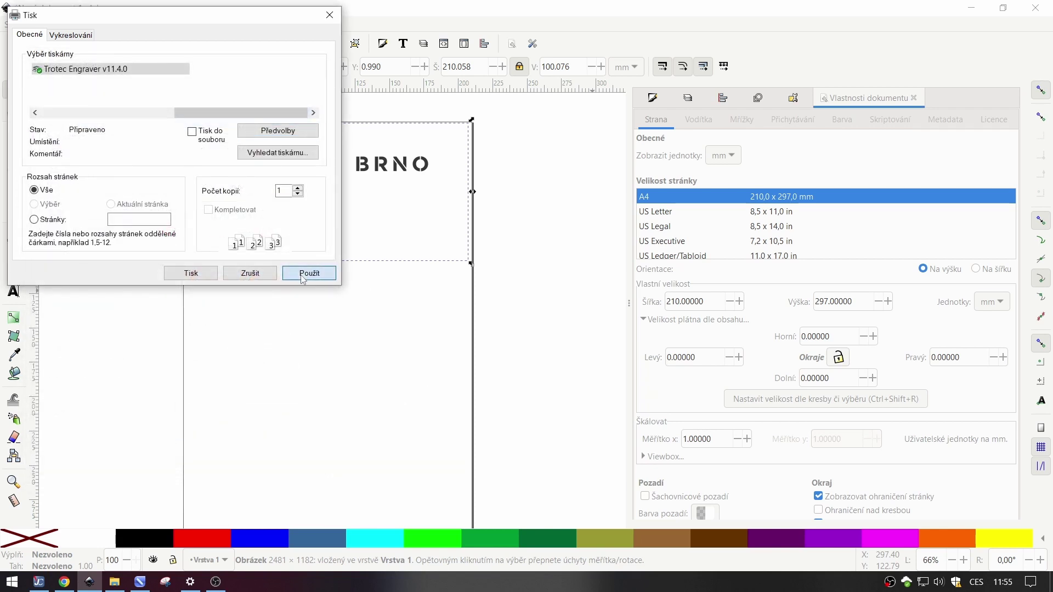
{"action": "left_click", "coordinate": [250, 273]}
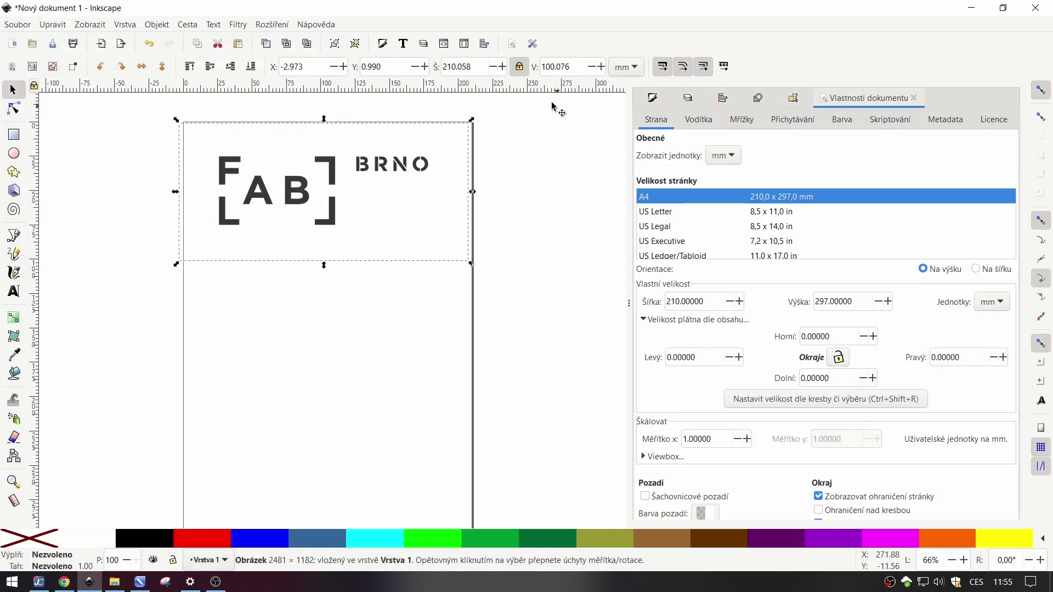
- Scale the logo proportionally to 60 mm wide and resize the page to fit it
{"action": "left_click", "coordinate": [451, 71]}
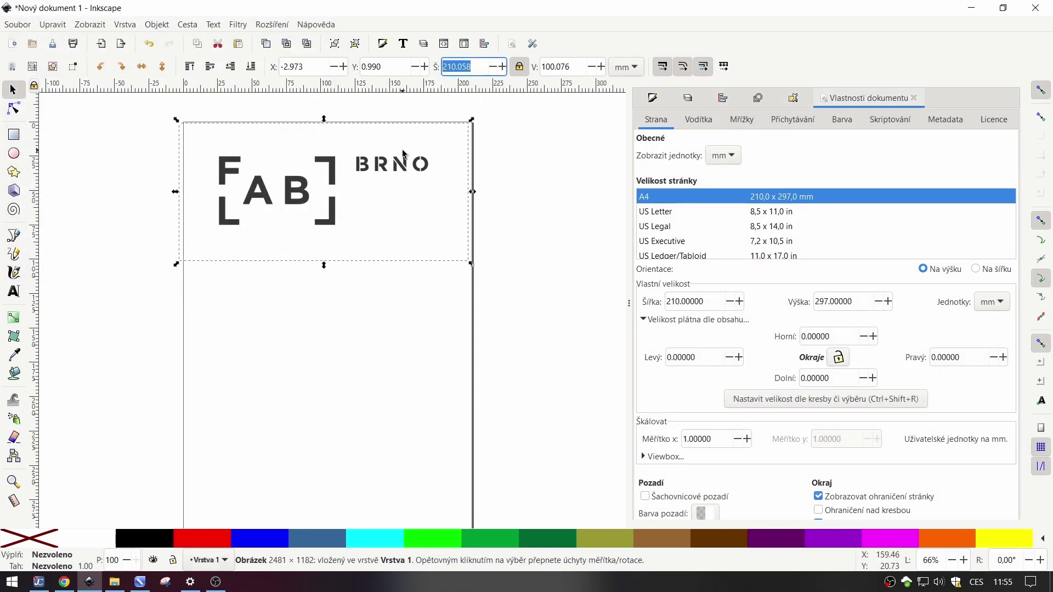
{"action": "left_click", "coordinate": [473, 67]}
{"action": "double_click", "coordinate": [472, 67]}
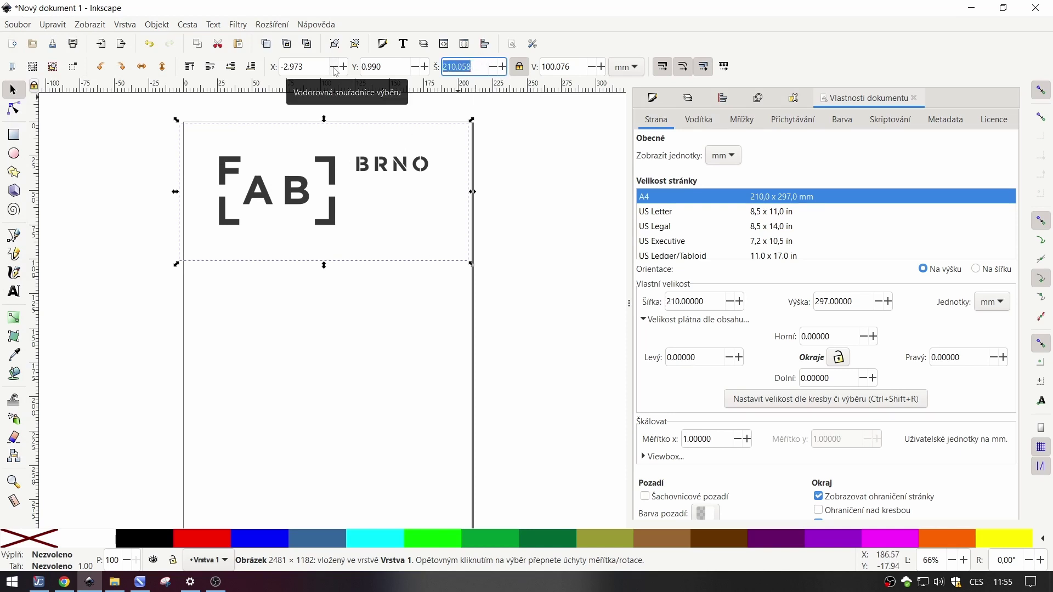
{"action": "type", "text": "60"}
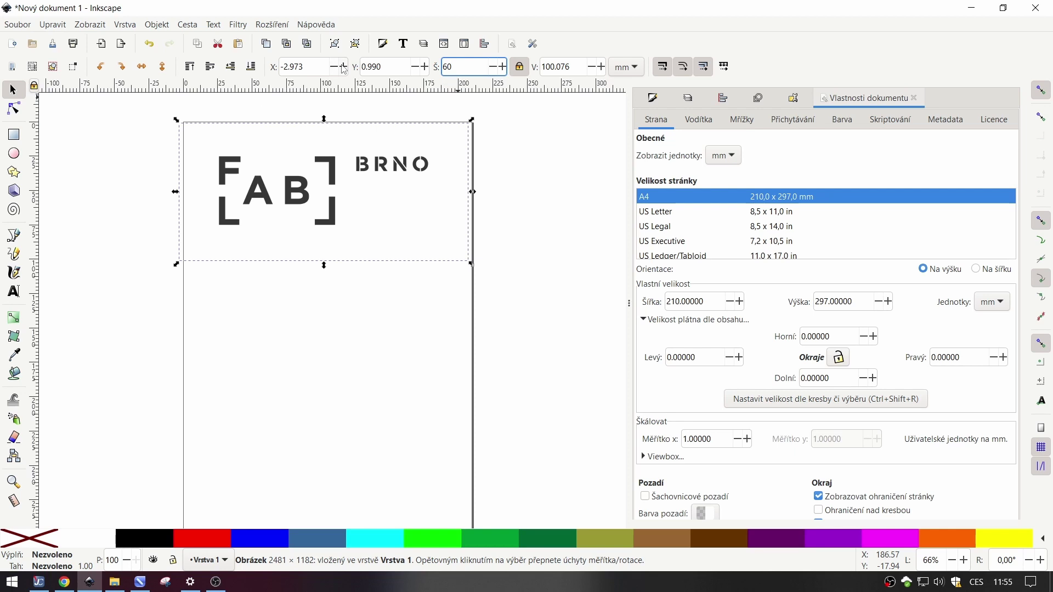
{"action": "key", "text": "Return"}
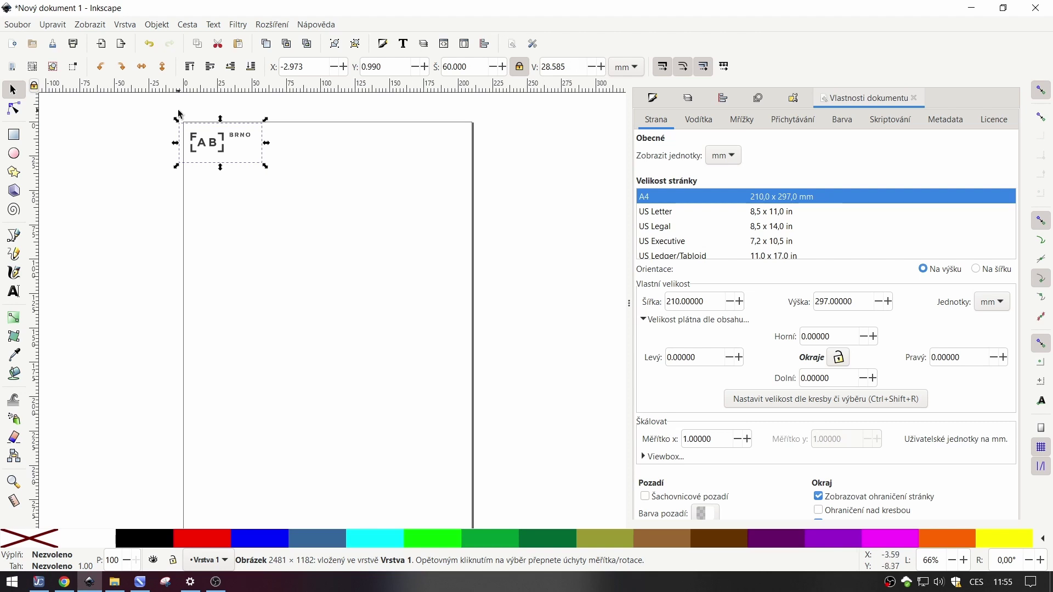
{"action": "left_click_drag", "start_coordinate": [219, 146], "coordinate": [231, 146]}
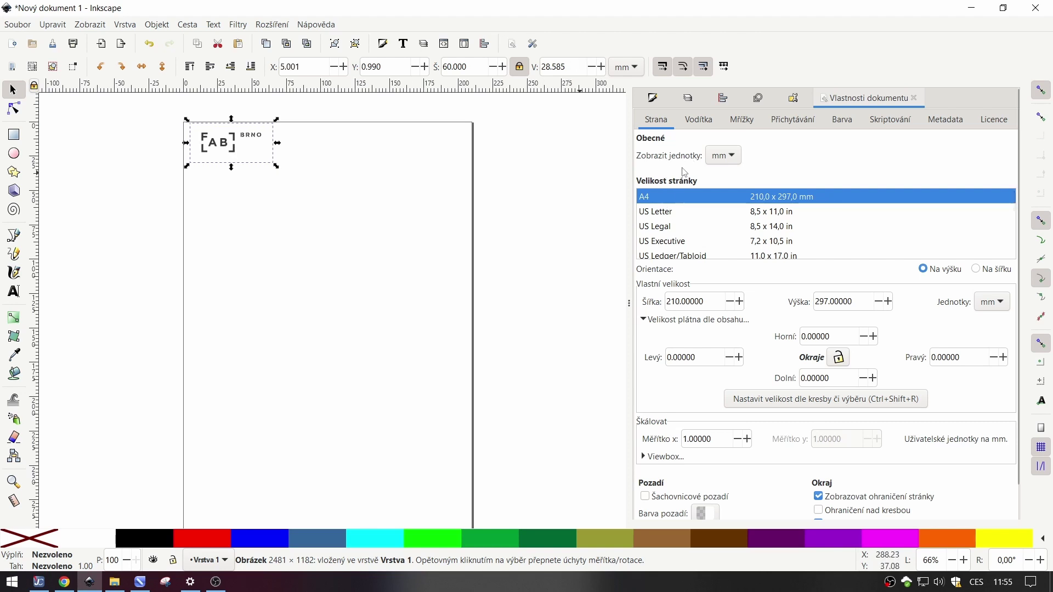
{"action": "left_click", "coordinate": [792, 400]}
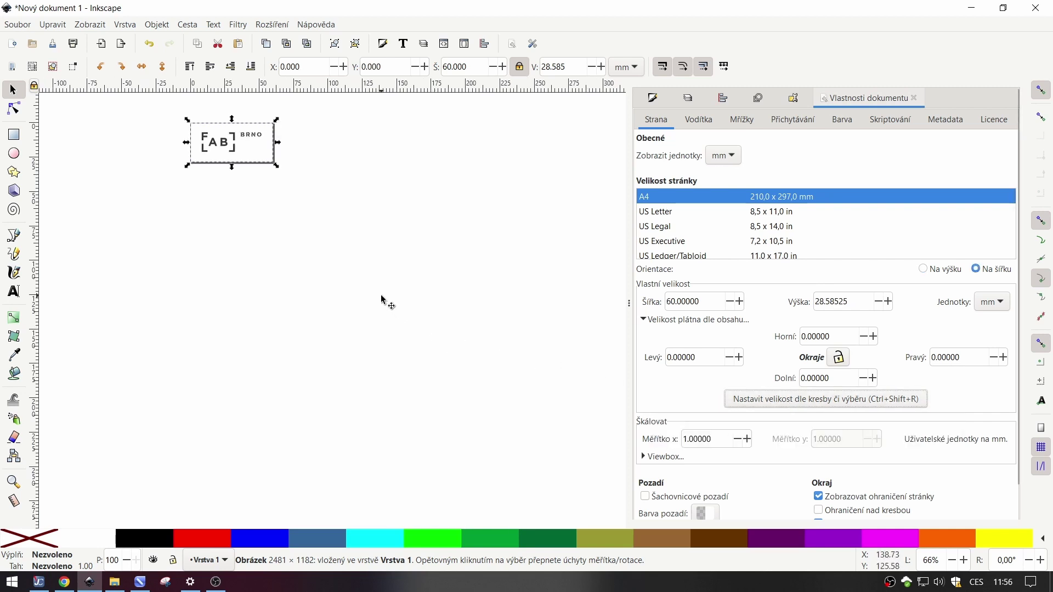
- Set the engraver job height to 30 mm and print the logo on the Trotec Engraver v11.4.0
{"action": "key", "text": "ctrl+p"}
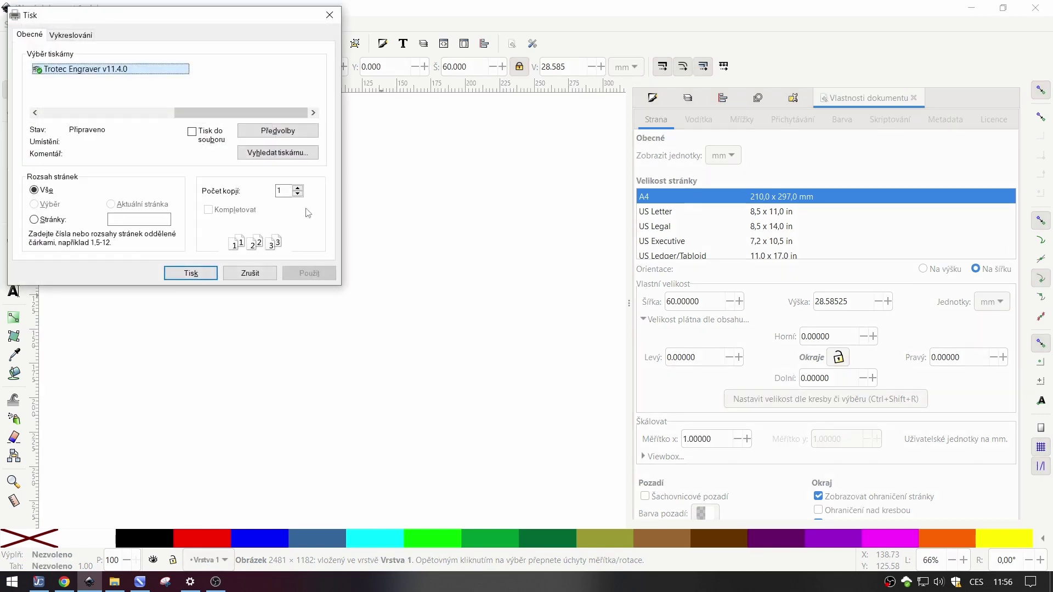
{"action": "left_click", "coordinate": [284, 133]}
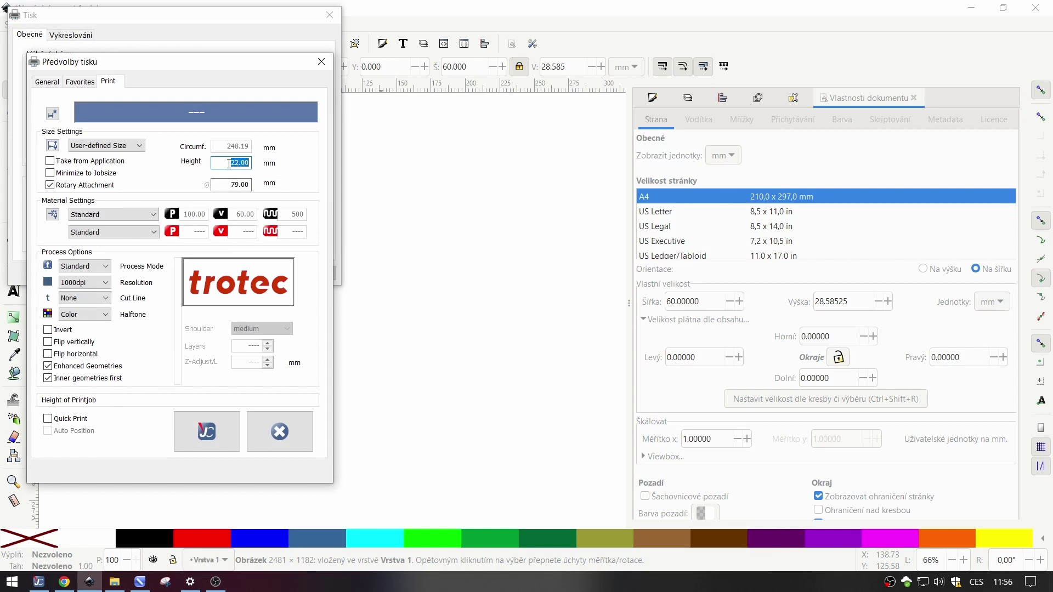
{"action": "left_click", "coordinate": [231, 162]}
{"action": "double_click", "coordinate": [231, 162]}
{"action": "type", "text": "30"}
{"action": "left_click", "coordinate": [210, 435]}
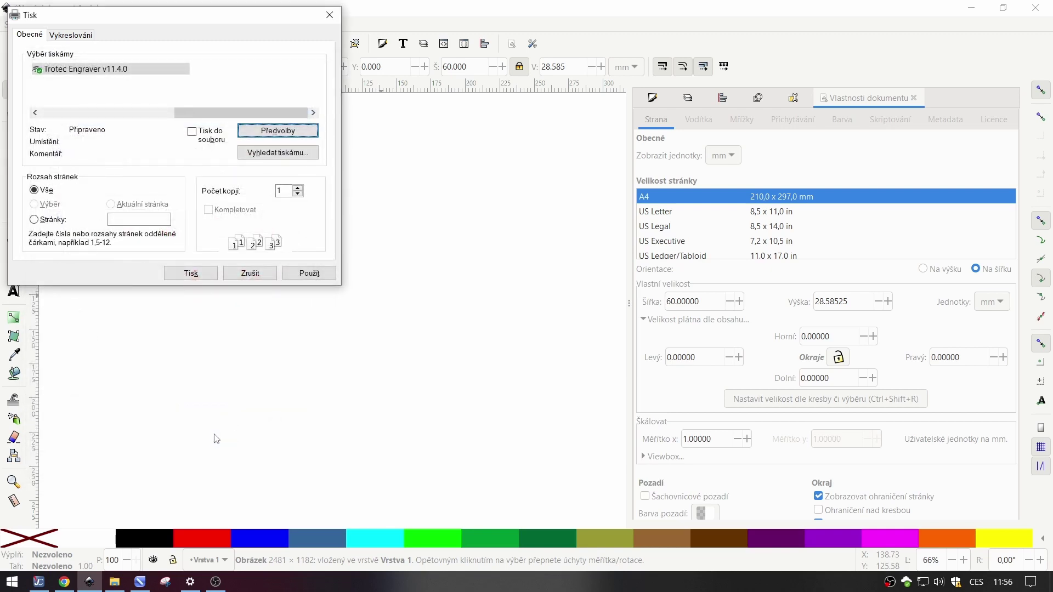
{"action": "left_click", "coordinate": [190, 273]}
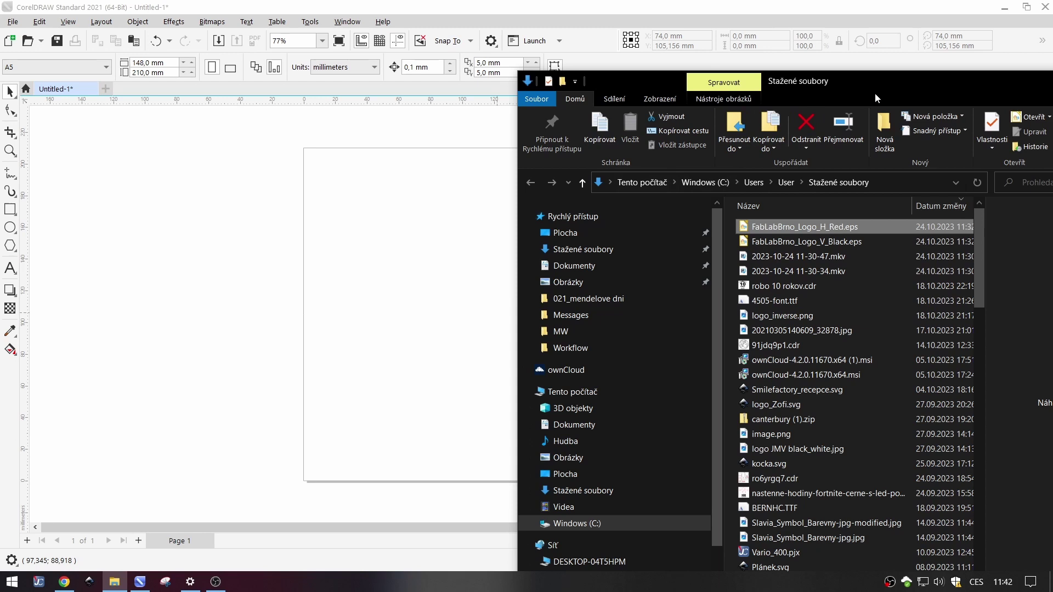
- In CorelDRAW, import FabLabBrno_Logo_H_Red.eps as editable with text as curves, and fill the whole logo with black
{"action": "left_click_drag", "start_coordinate": [874, 93], "coordinate": [953, 96]}
{"action": "left_click", "coordinate": [908, 233]}
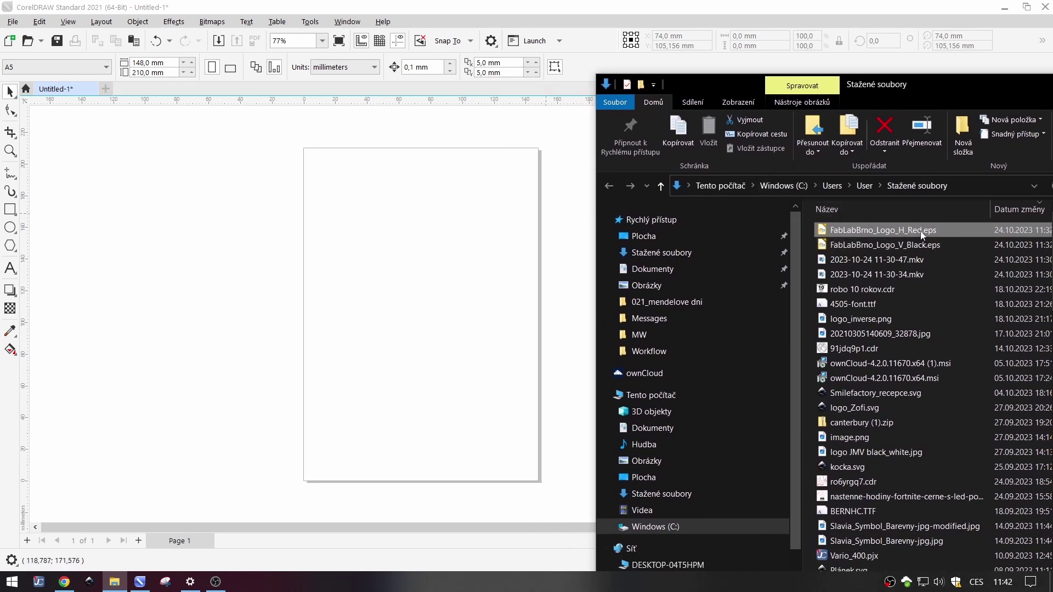
{"action": "left_click_drag", "start_coordinate": [923, 235], "coordinate": [402, 311]}
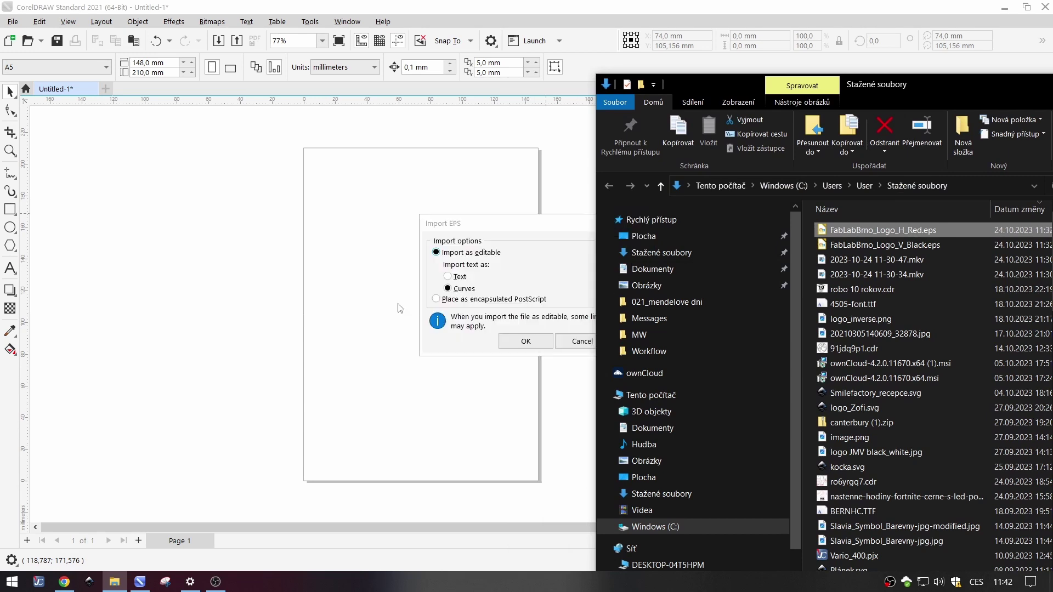
{"action": "left_click", "coordinate": [526, 342]}
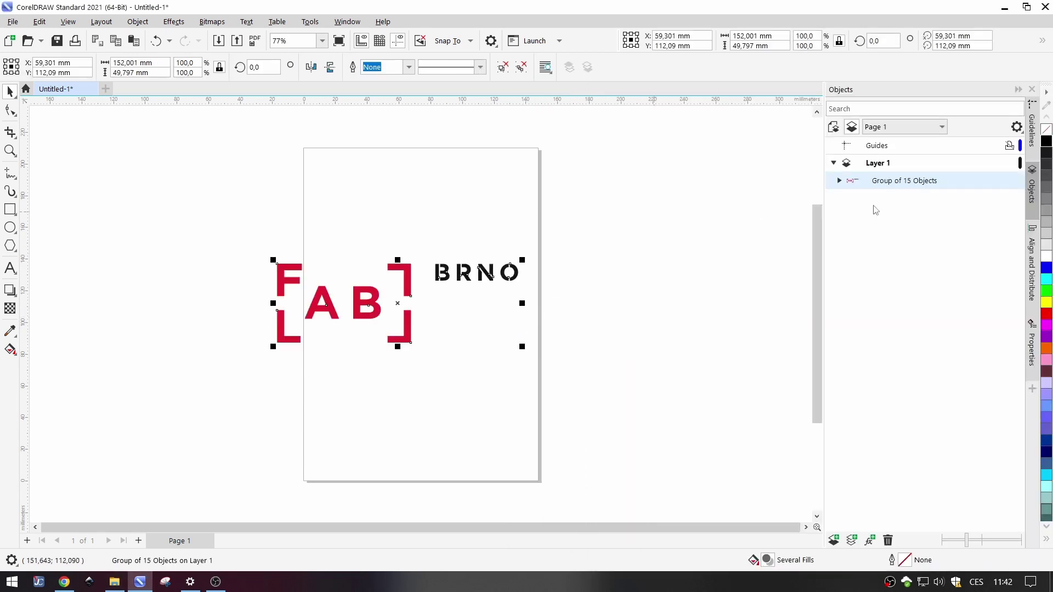
{"action": "left_click", "coordinate": [1047, 142]}
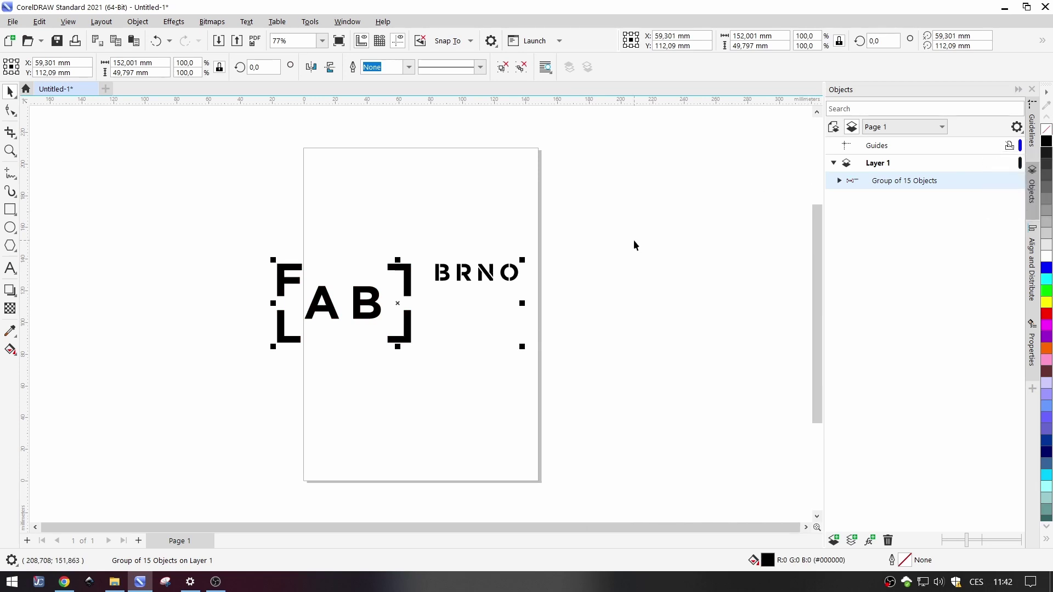
- Set the Trotec Engraver properties to a 79 mm rotary diameter and 1000dpi resolution, and apply them without printing
{"action": "key", "text": "ctrl+p"}
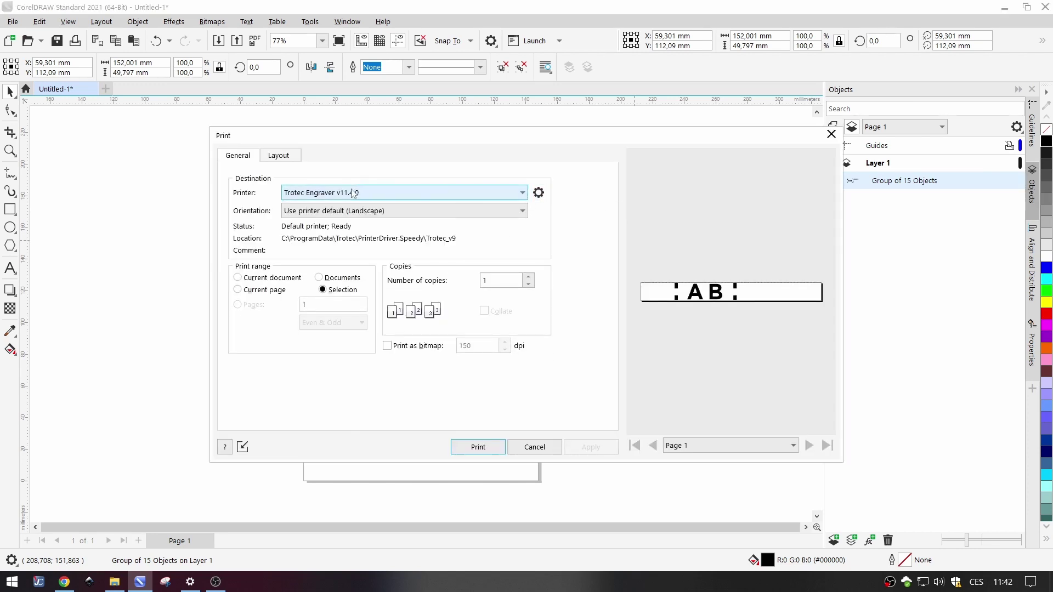
{"action": "left_click", "coordinate": [540, 193]}
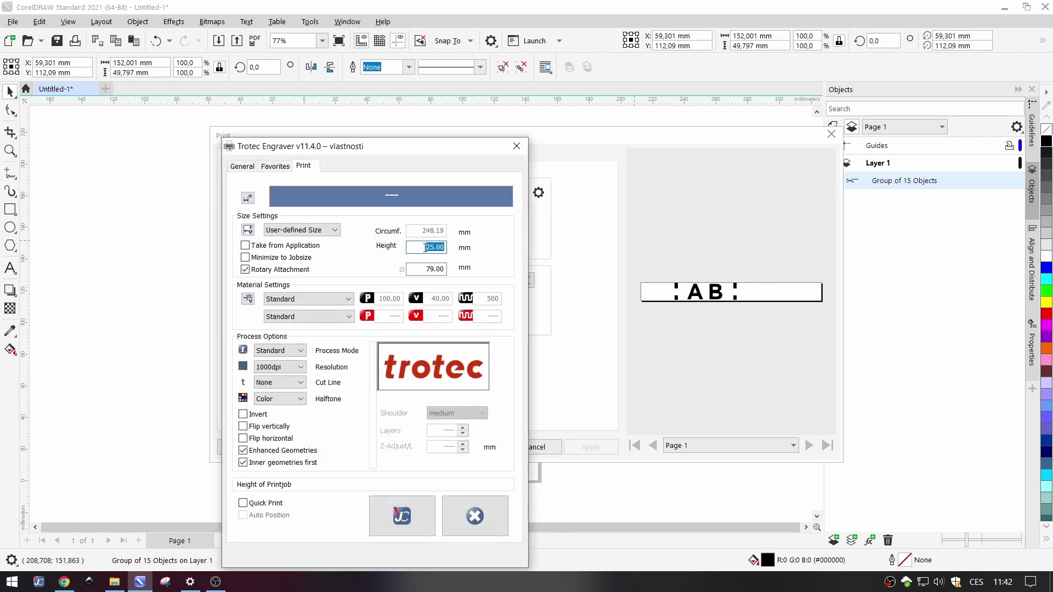
{"action": "key", "text": "Tab"}
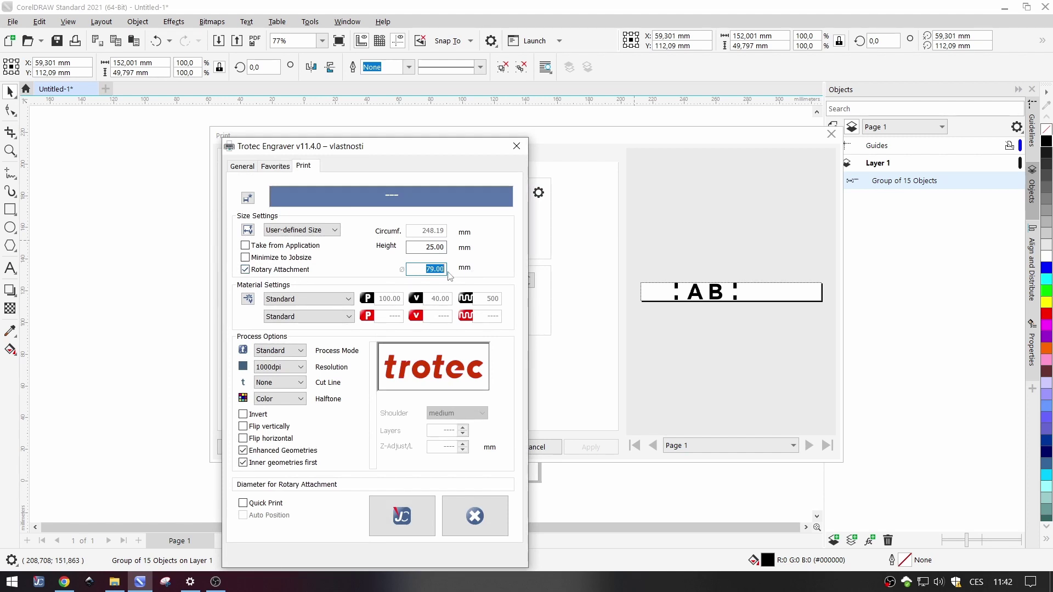
{"action": "type", "text": "79"}
{"action": "left_click", "coordinate": [277, 367]}
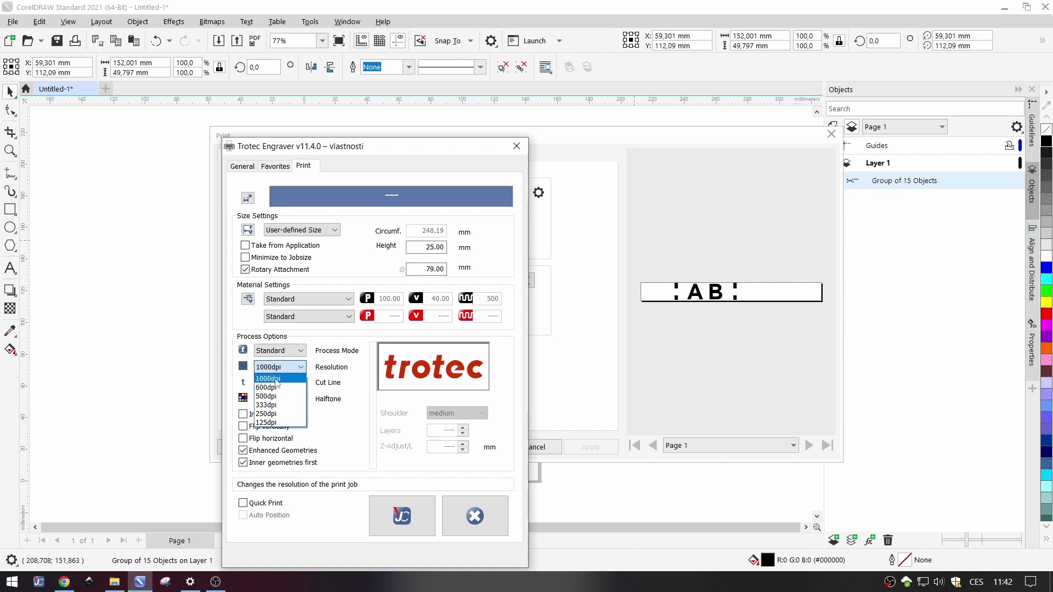
{"action": "left_click", "coordinate": [274, 379]}
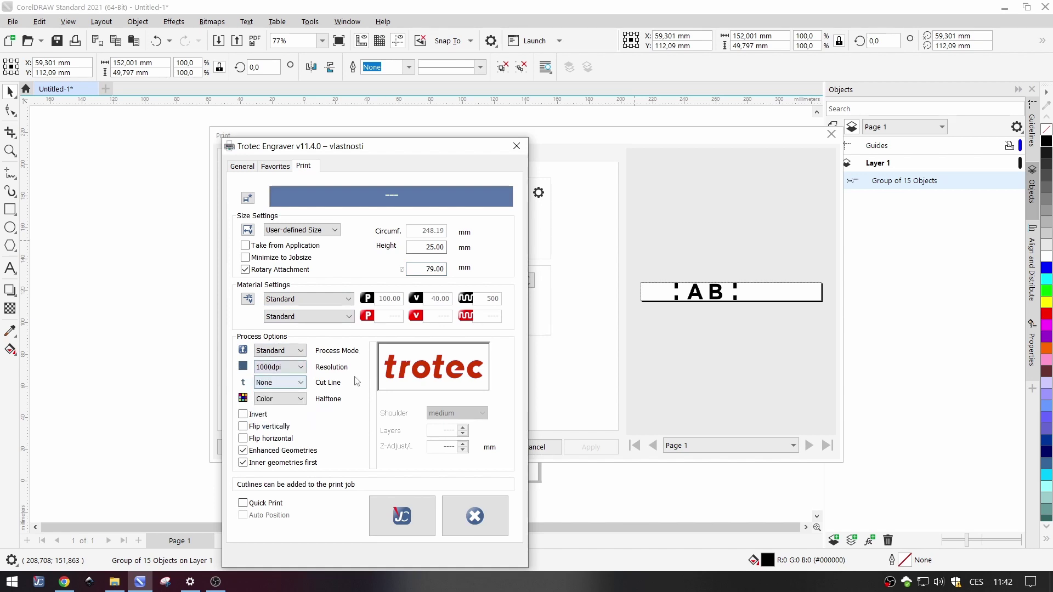
{"action": "left_click", "coordinate": [410, 518]}
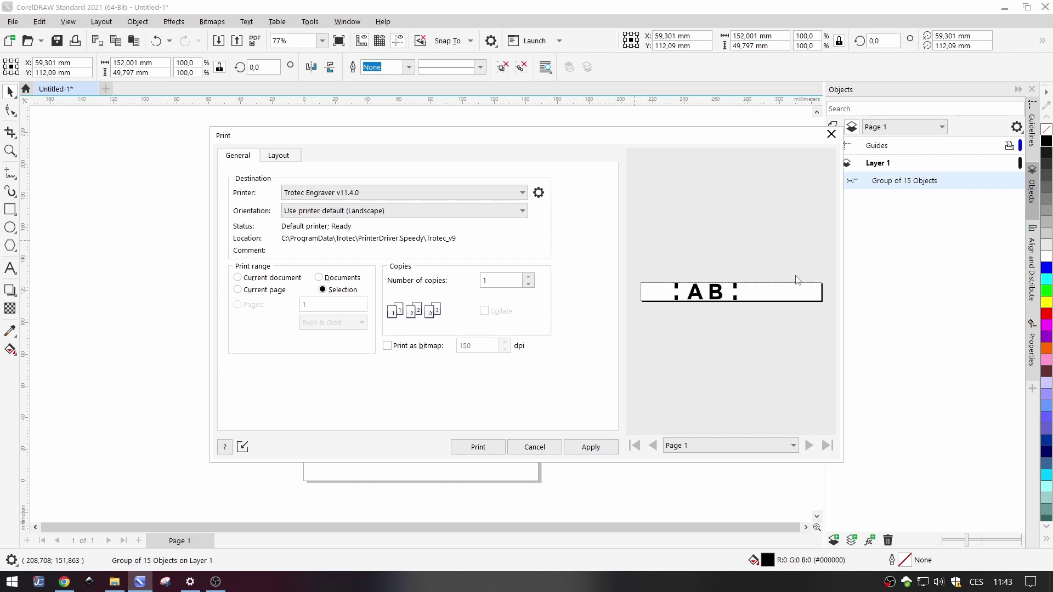
{"action": "left_click", "coordinate": [595, 447]}
{"action": "left_click", "coordinate": [535, 447]}
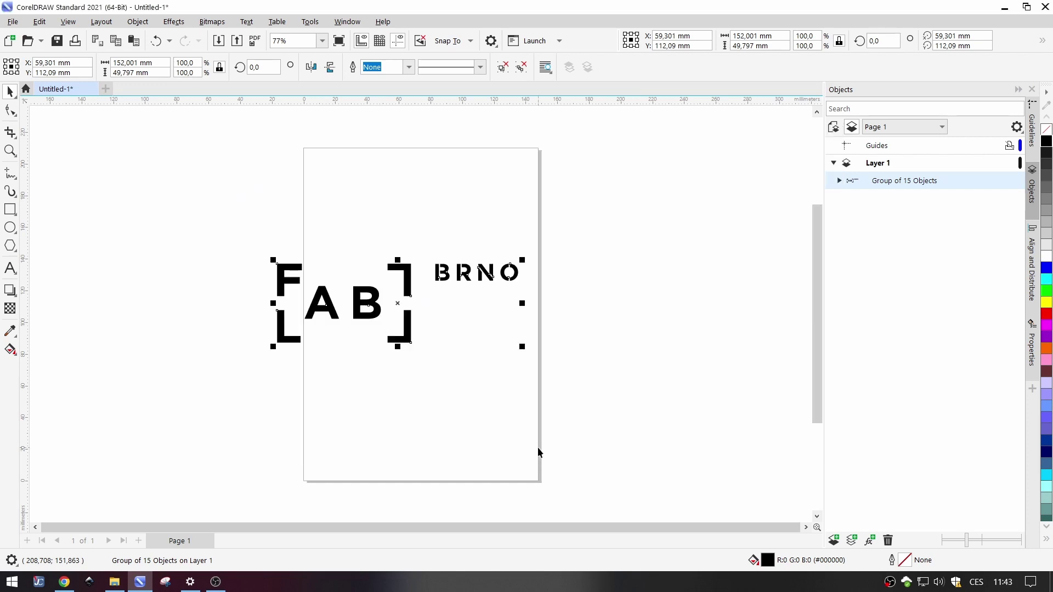
- Scale the logo group proportionally to 60 mm wide
{"action": "left_click", "coordinate": [156, 61]}
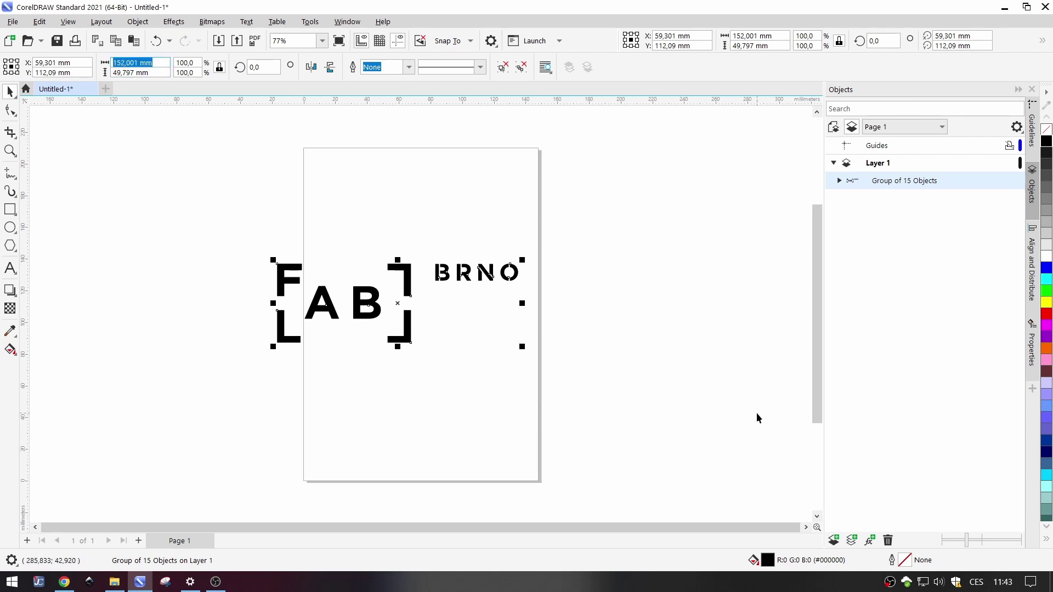
{"action": "type", "text": "60"}
{"action": "key", "text": "Return"}
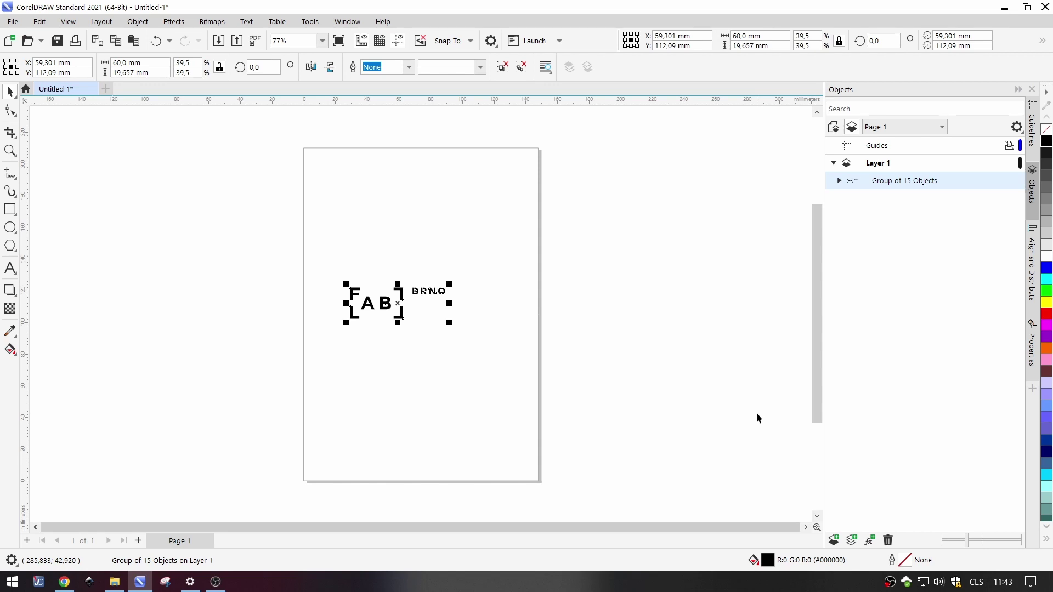
- Set the engraver job height to 22 mm and print the selected logo on the Trotec Engraver v11.4.0
{"action": "key", "text": "ctrl+p"}
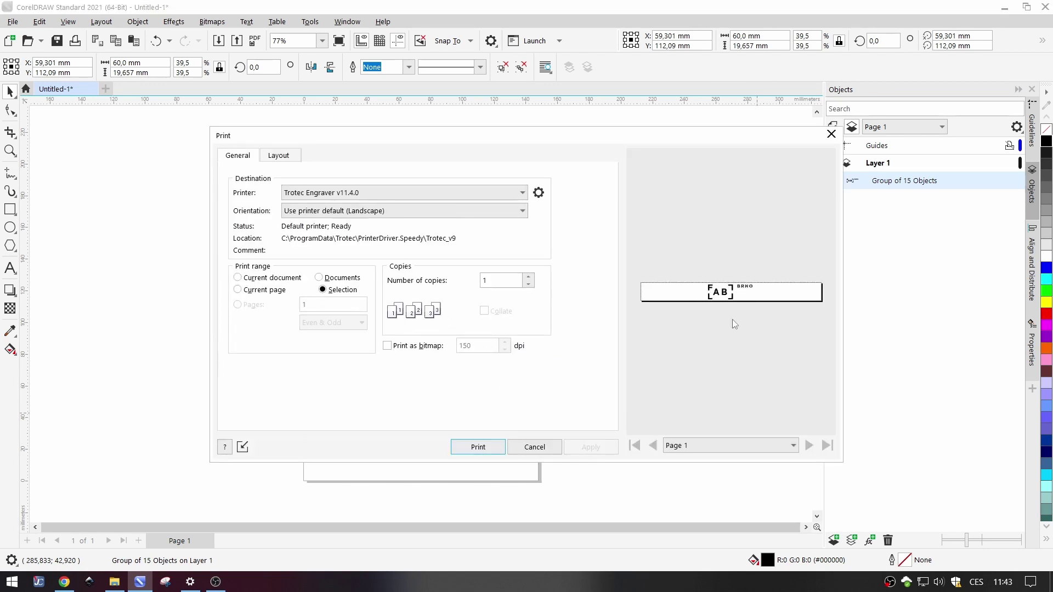
{"action": "left_click", "coordinate": [539, 192]}
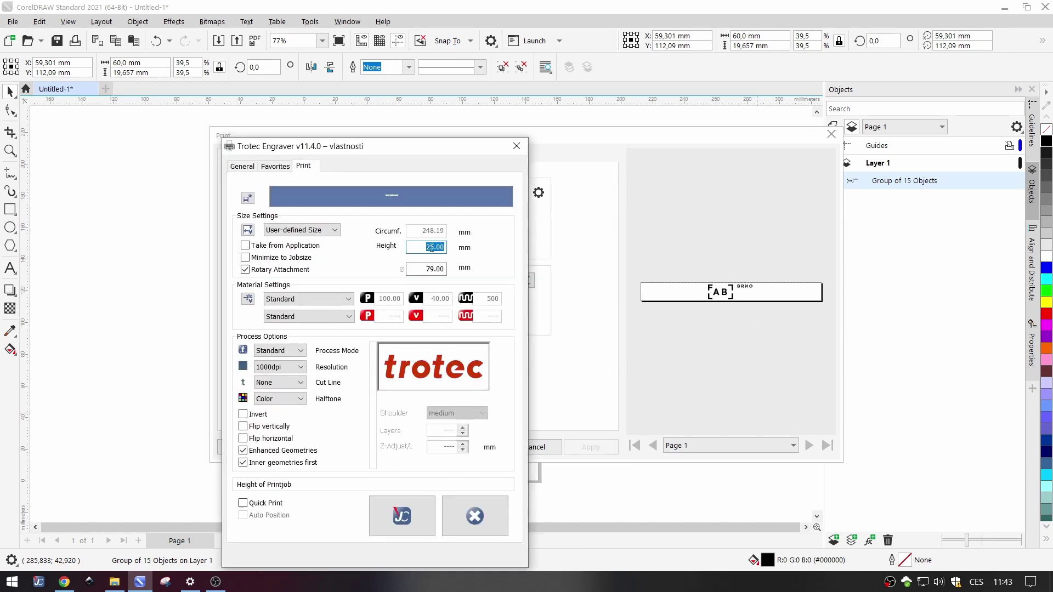
{"action": "left_click", "coordinate": [431, 246]}
{"action": "double_click", "coordinate": [437, 248]}
{"action": "type", "text": "22"}
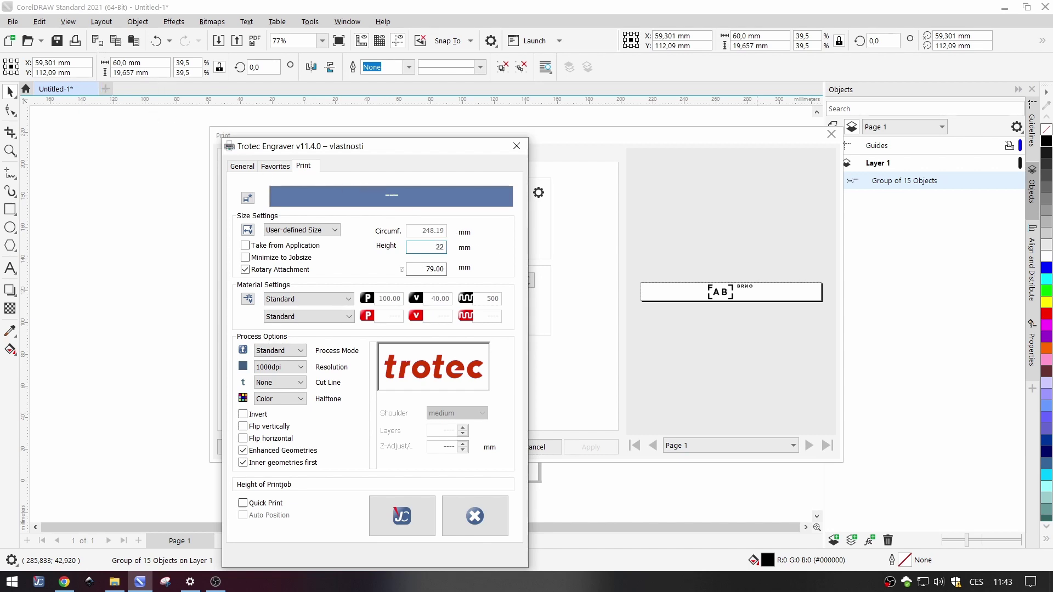
{"action": "left_click", "coordinate": [407, 528]}
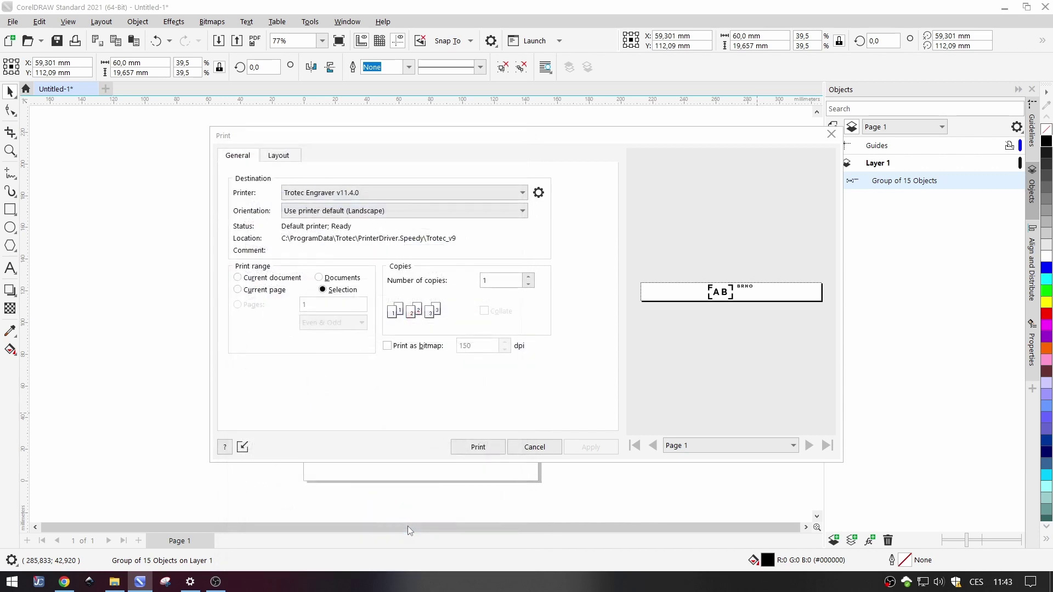
{"action": "left_click", "coordinate": [475, 448]}
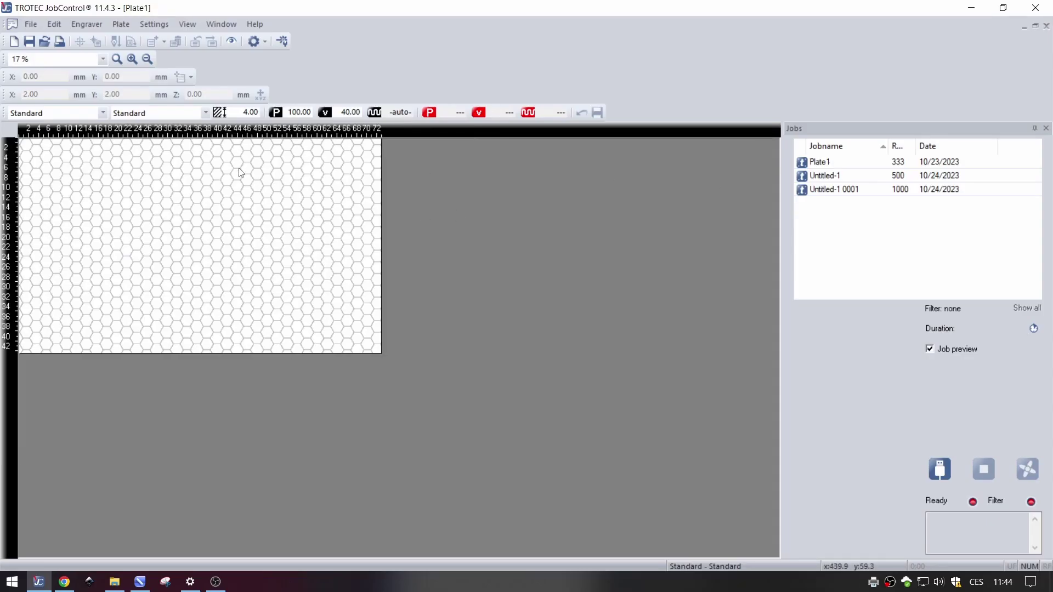
{"action": "left_click", "coordinate": [867, 191]}
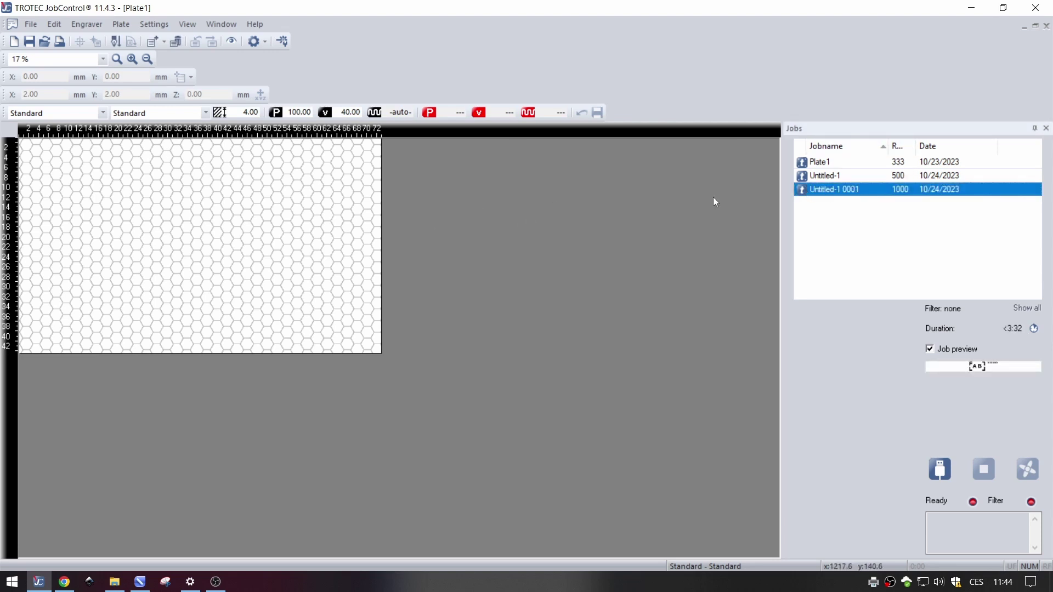
{"action": "left_click_drag", "start_coordinate": [825, 189], "coordinate": [140, 204]}
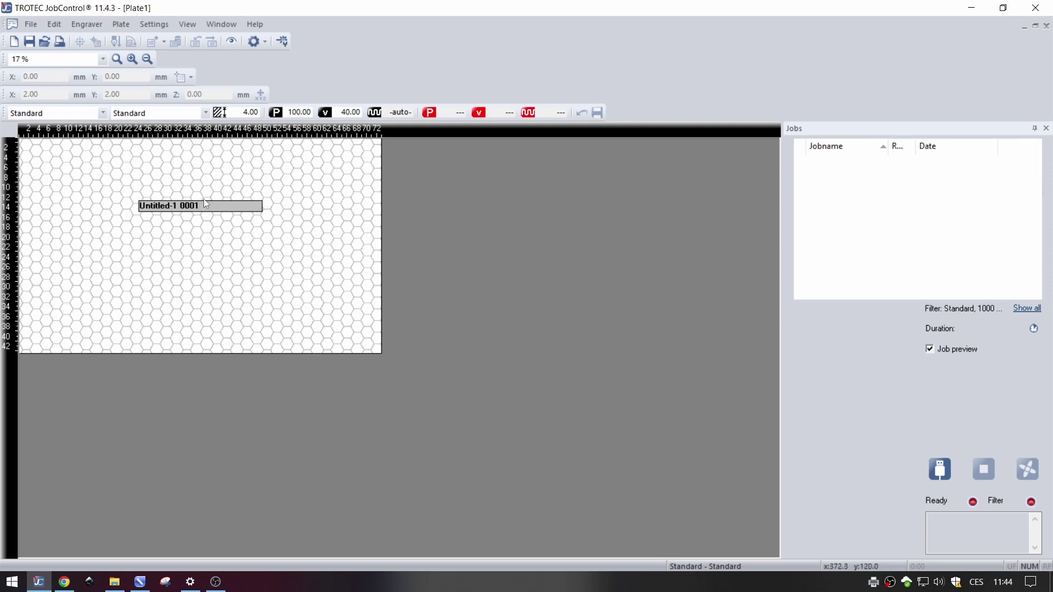
{"action": "left_click", "coordinate": [186, 212]}
{"action": "left_click_drag", "start_coordinate": [183, 212], "coordinate": [887, 205]}
- Disable the honeycomb table in the JobControl hardware accessories options
{"action": "left_click", "coordinate": [153, 24]}
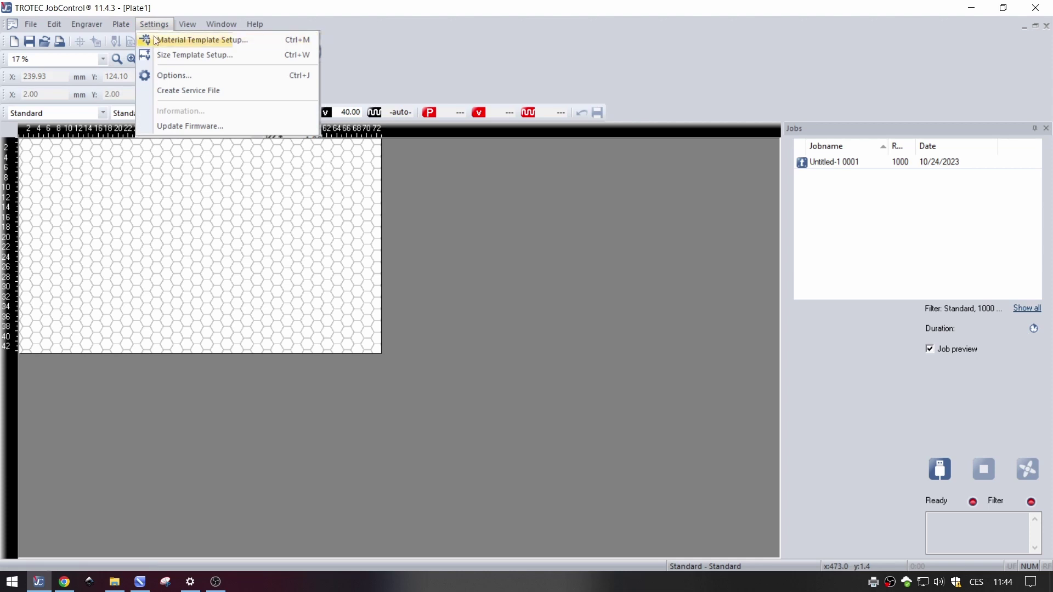
{"action": "left_click", "coordinate": [162, 75]}
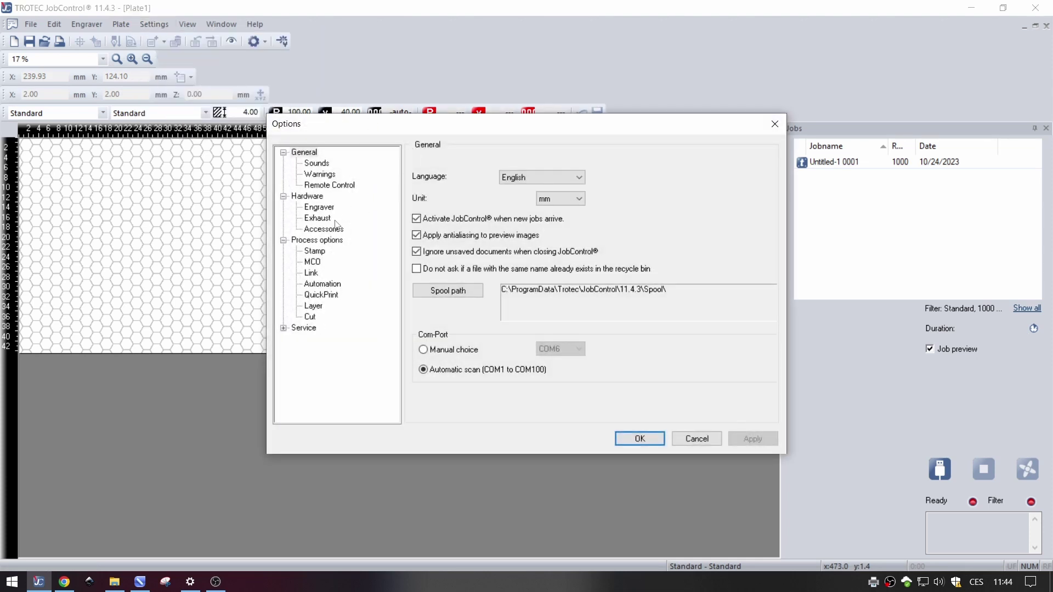
{"action": "left_click", "coordinate": [325, 230]}
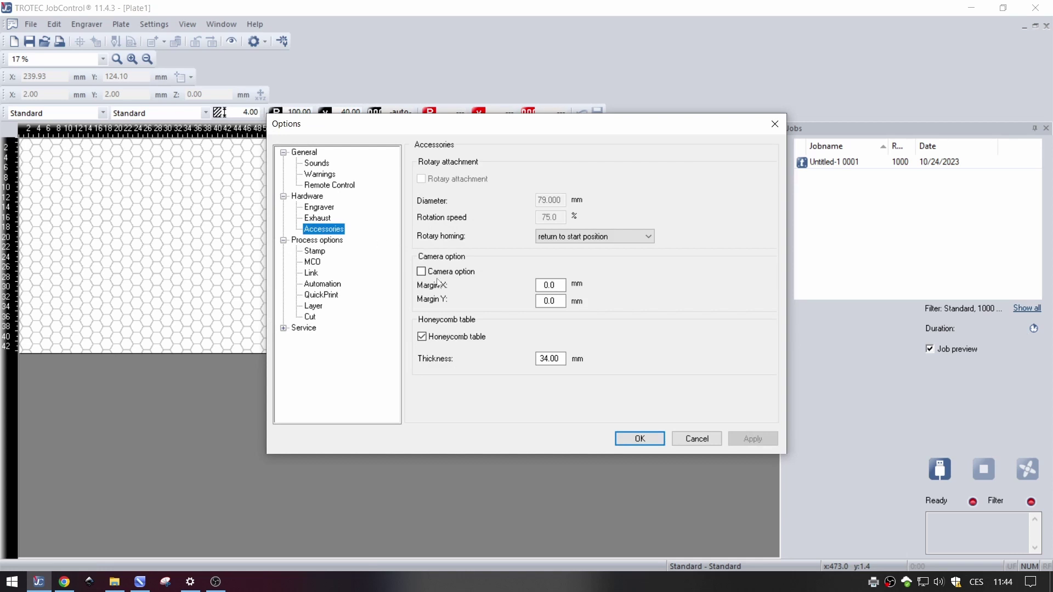
{"action": "left_click", "coordinate": [455, 339]}
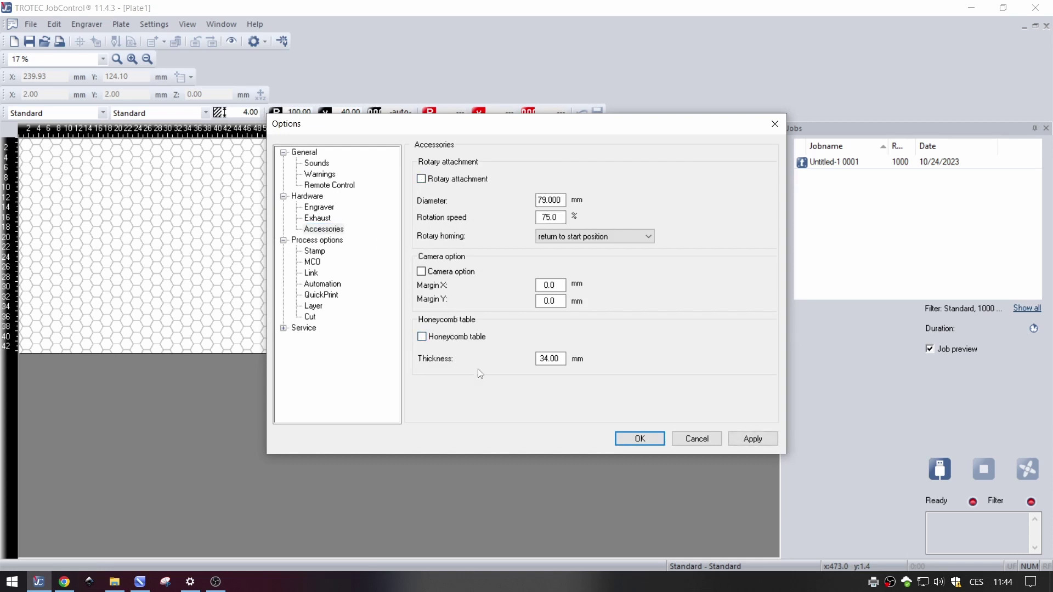
{"action": "left_click", "coordinate": [620, 438]}
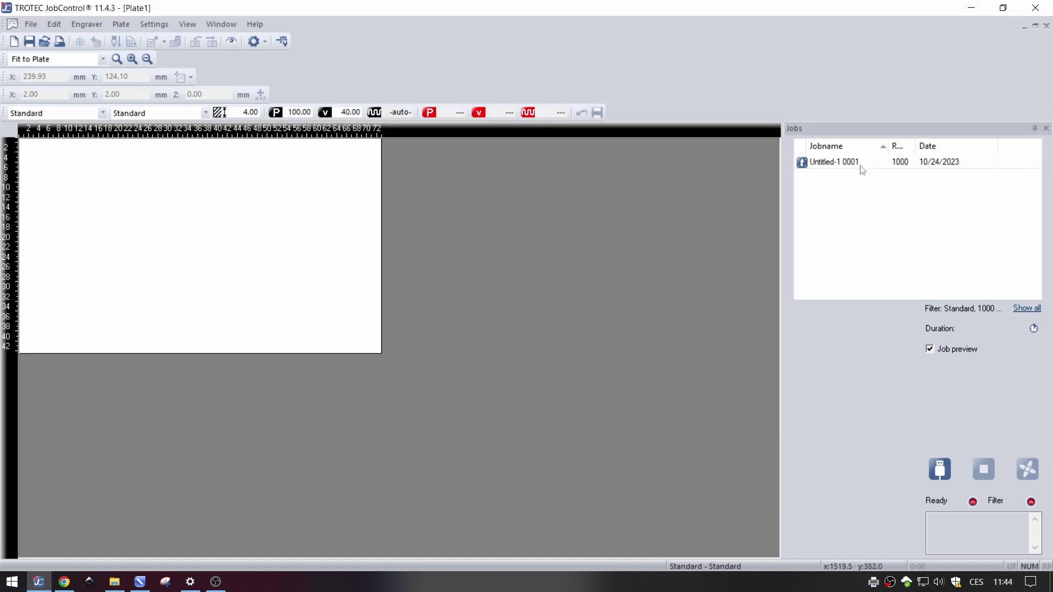
- Place the Untitled-1 0001 job on the plate over the rotary attachment's glass, and connect to the engraver
{"action": "left_click_drag", "start_coordinate": [862, 166], "coordinate": [115, 175]}
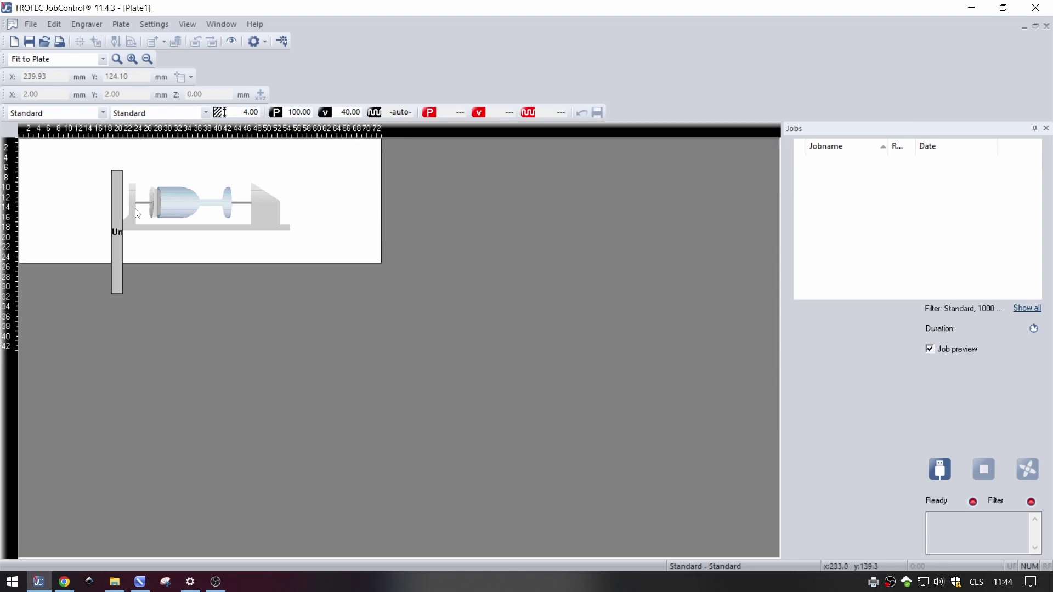
{"action": "scroll", "coordinate": [148, 207], "scroll_direction": "up", "scroll_amount": 2}
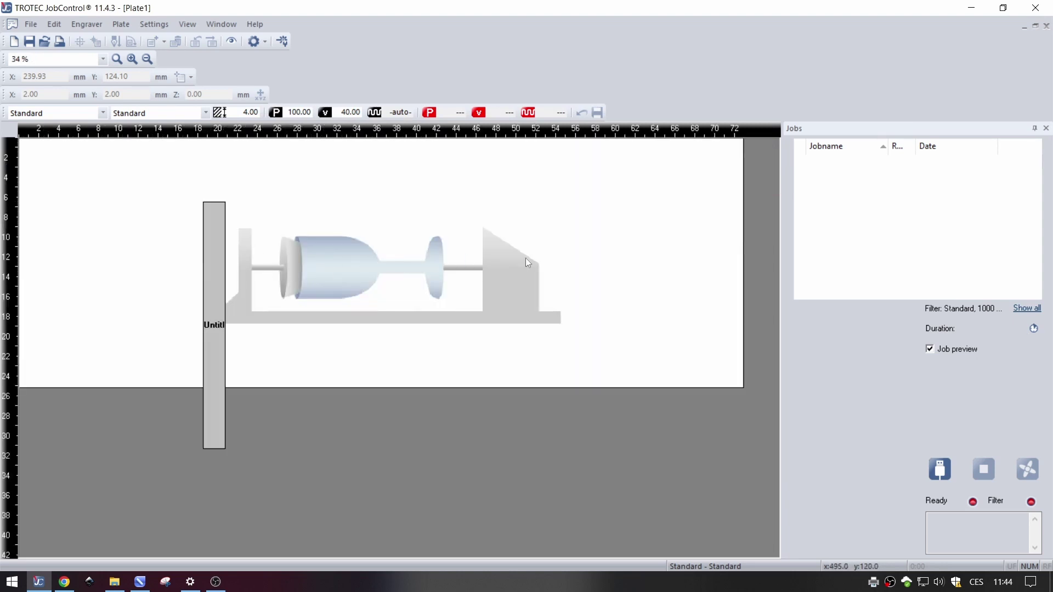
{"action": "left_click_drag", "start_coordinate": [213, 286], "coordinate": [321, 221]}
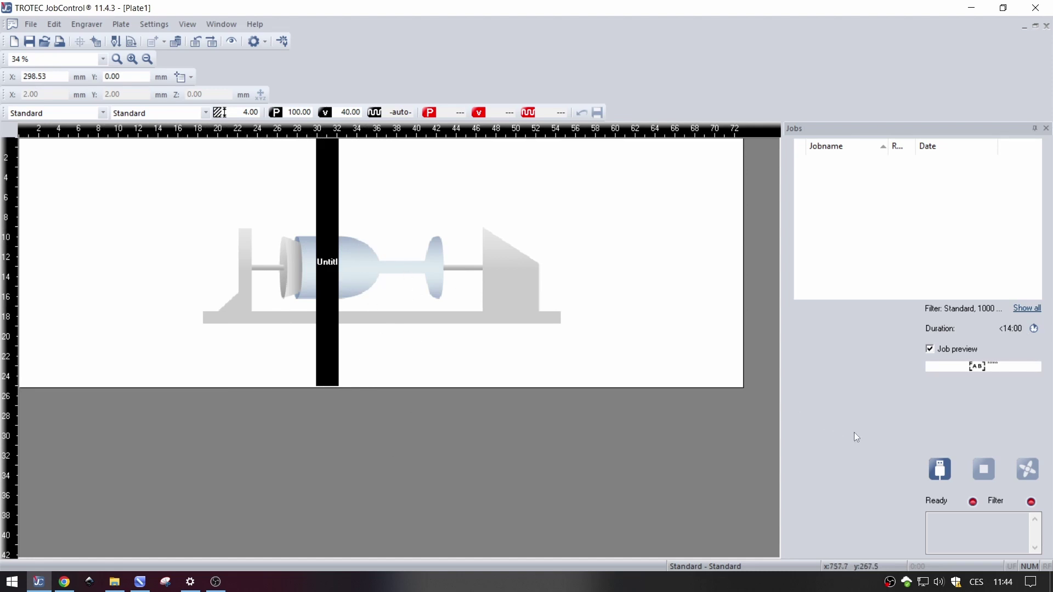
{"action": "left_click", "coordinate": [940, 469]}
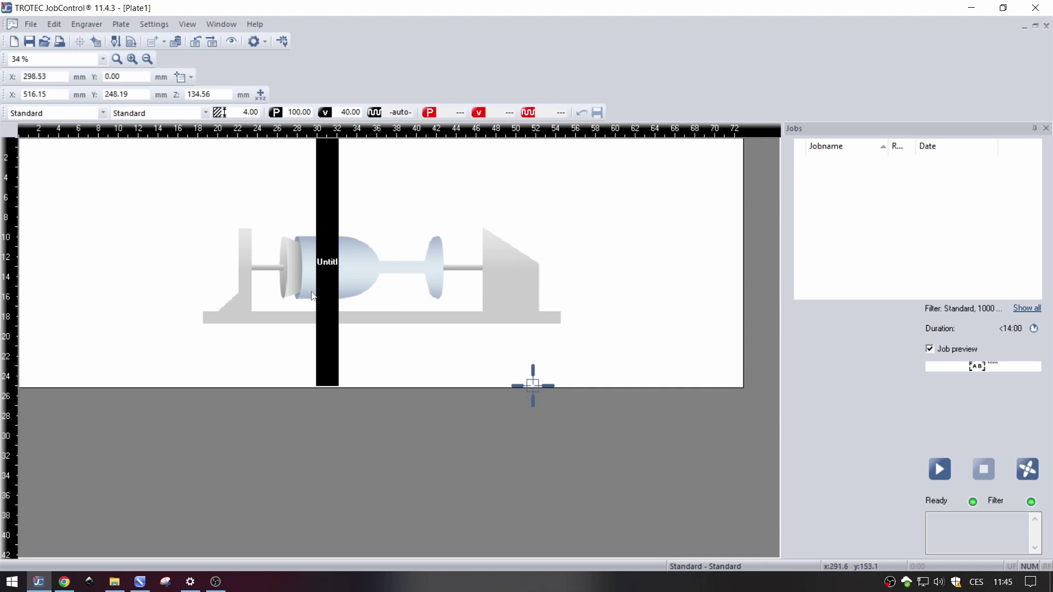
- Move the job so it is centred horizontally on the laser head marker at about X 504.77 mm, and show its graphic preview
{"action": "left_click_drag", "start_coordinate": [322, 296], "coordinate": [544, 308]}
{"action": "scroll", "coordinate": [406, 351], "scroll_direction": "up", "scroll_amount": 1}
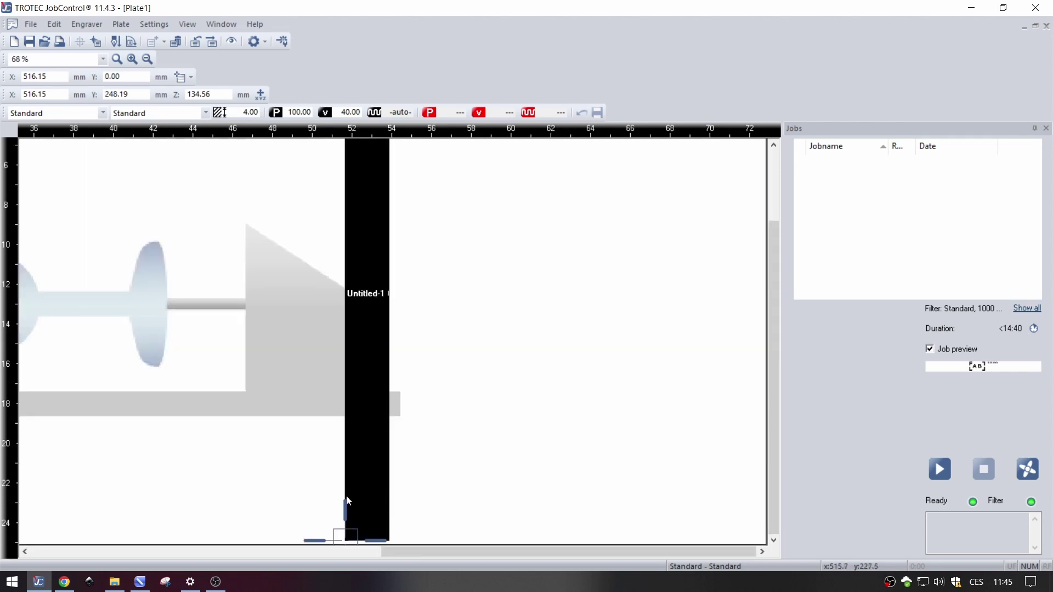
{"action": "left_click_drag", "start_coordinate": [362, 489], "coordinate": [344, 487]}
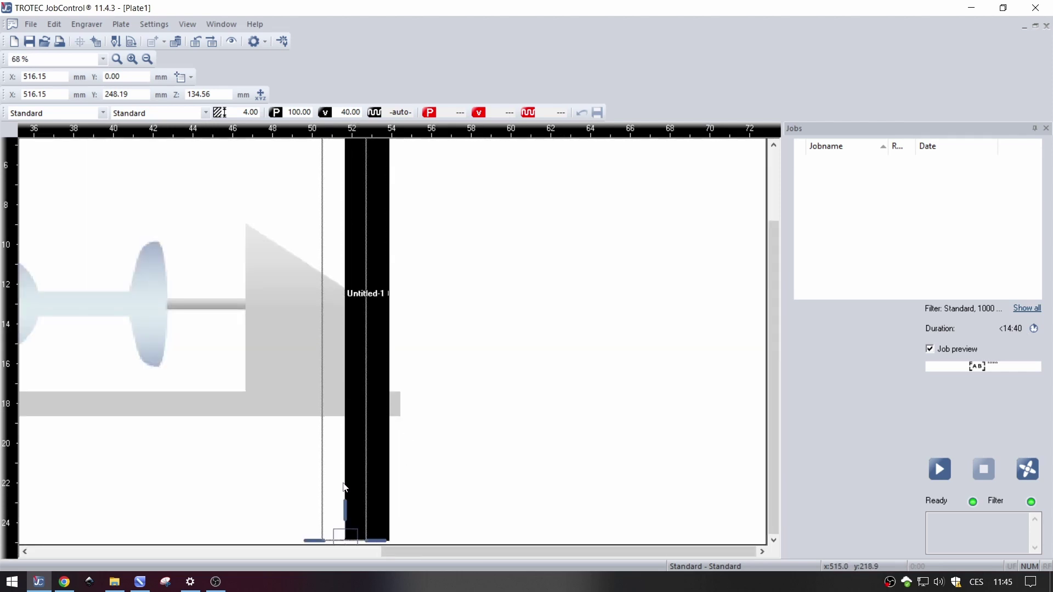
{"action": "left_click_drag", "start_coordinate": [344, 487], "coordinate": [344, 487]}
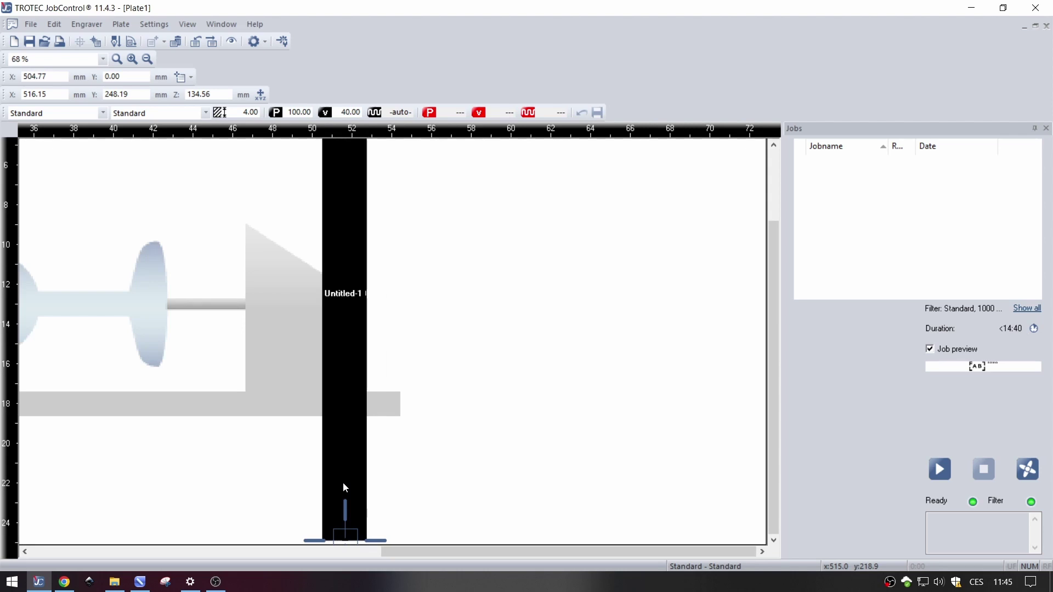
{"action": "scroll", "coordinate": [402, 314], "scroll_direction": "down", "scroll_amount": 1}
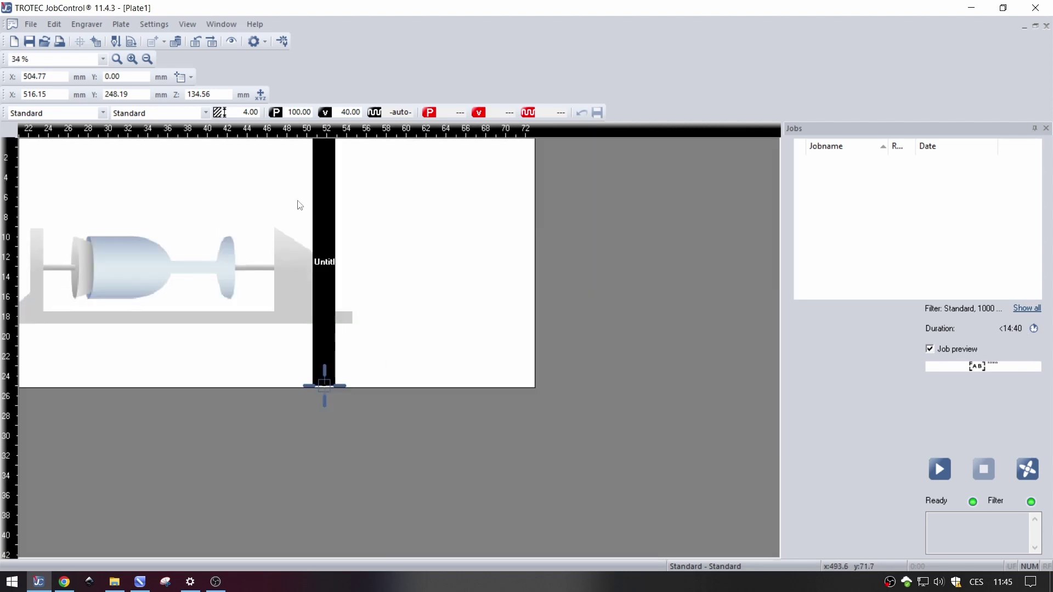
{"action": "left_click", "coordinate": [232, 42]}
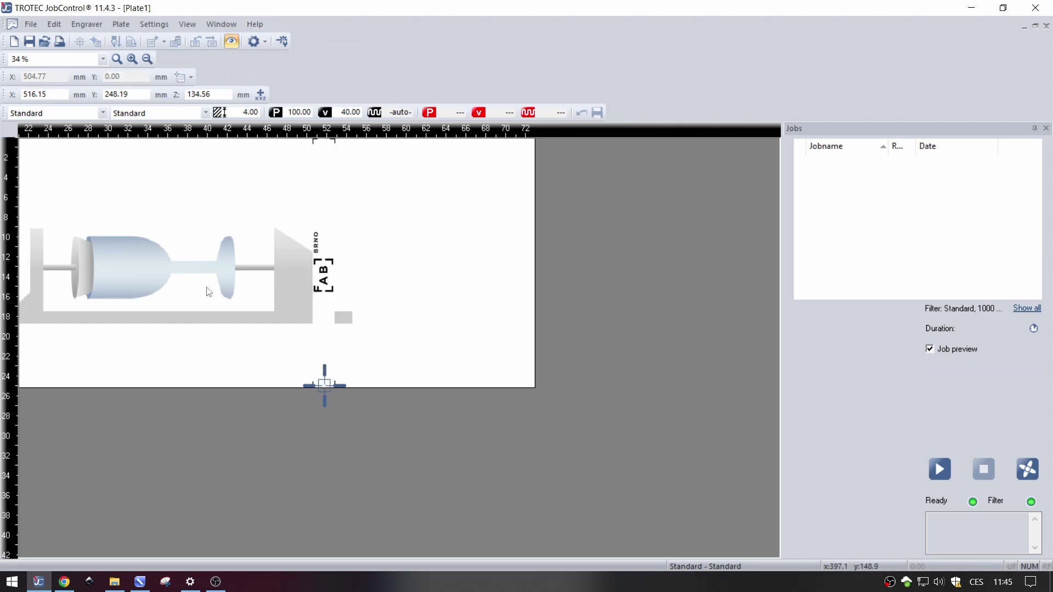
- Open the Standard material's laser parameters, and look up the 2mm Sklo (pohár) engraving values in the laser spreadsheet in Chrome
{"action": "key", "text": "ctrl+m"}
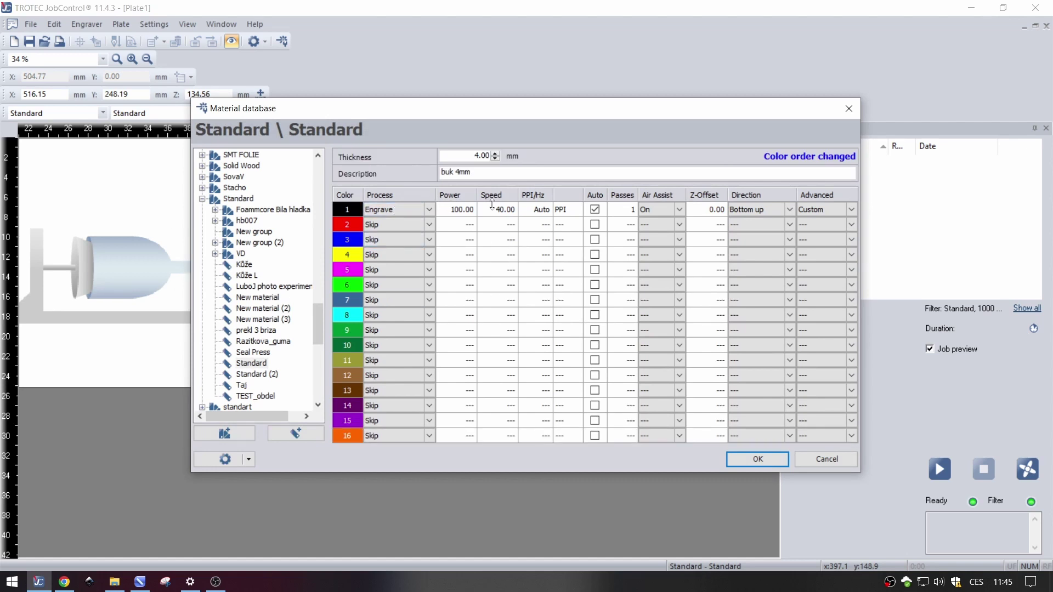
{"action": "left_click", "coordinate": [420, 227]}
{"action": "left_click", "coordinate": [65, 582]}
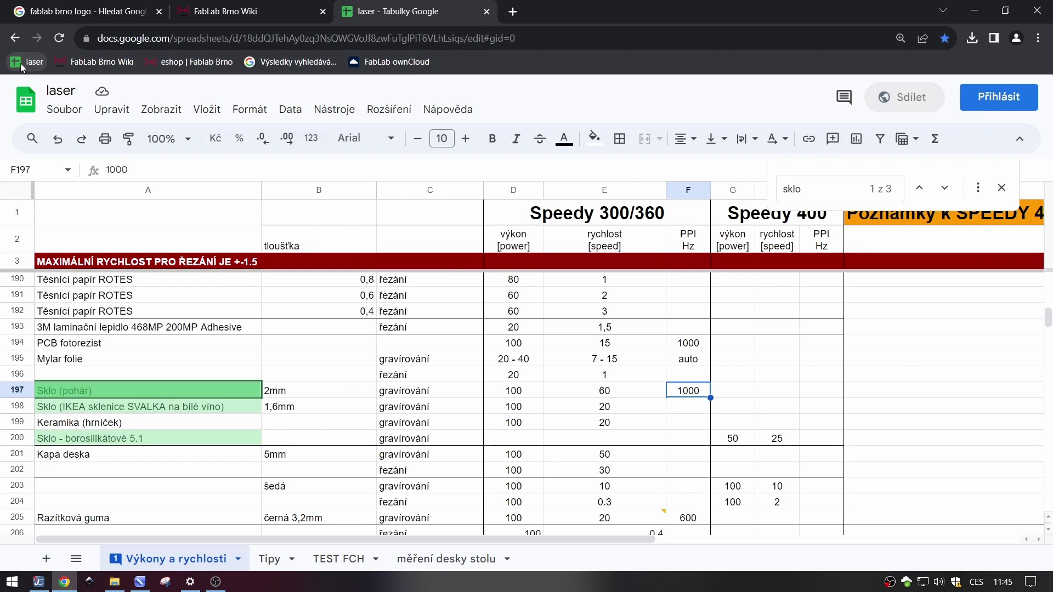
{"action": "scroll", "coordinate": [255, 357], "scroll_direction": "down", "scroll_amount": 3}
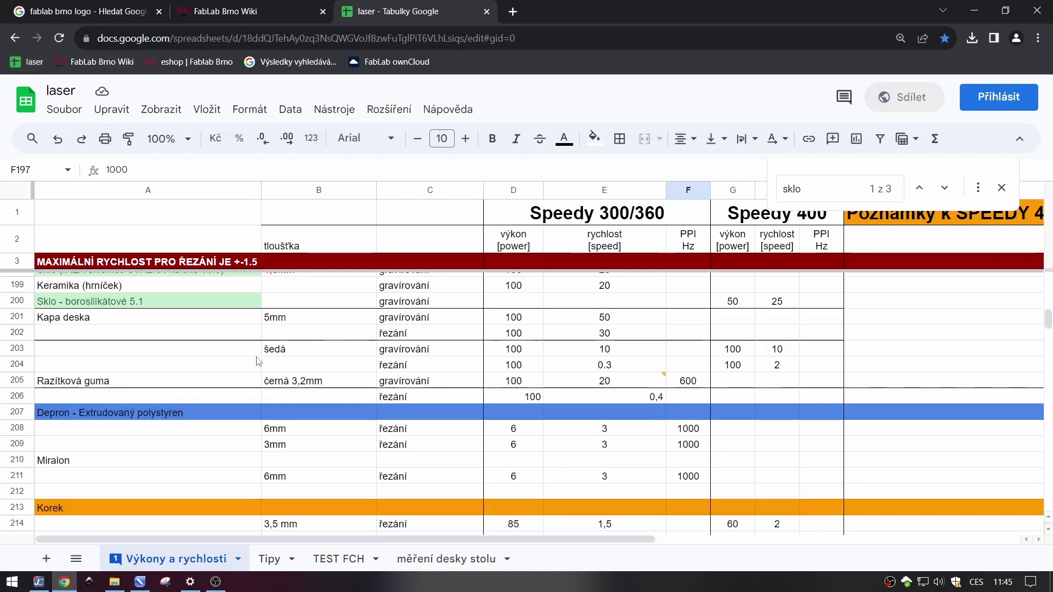
{"action": "scroll", "coordinate": [204, 363], "scroll_direction": "up", "scroll_amount": 2}
{"action": "left_click", "coordinate": [118, 322]}
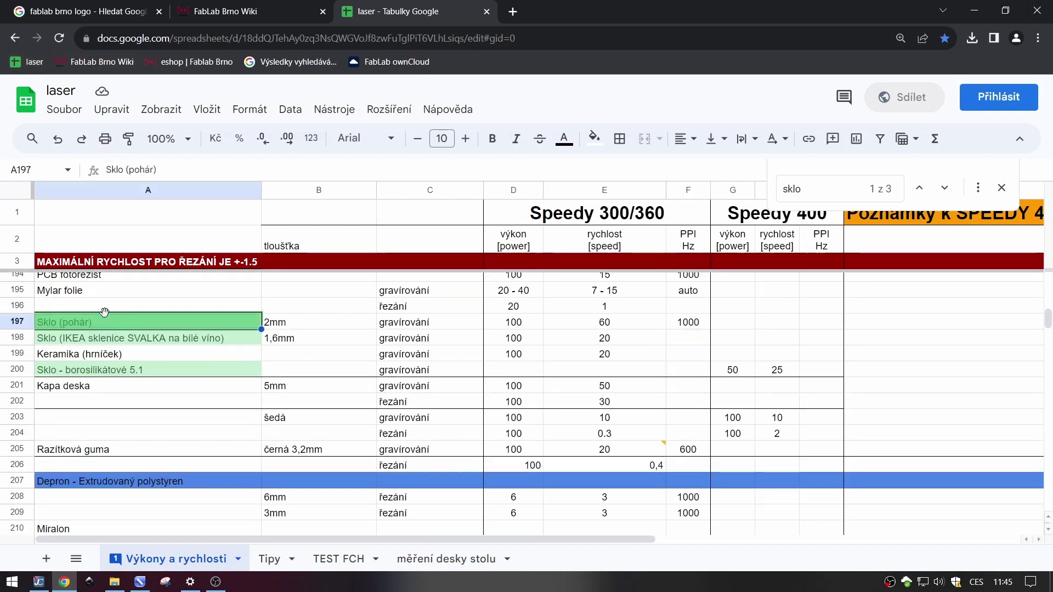
{"action": "left_click", "coordinate": [324, 325]}
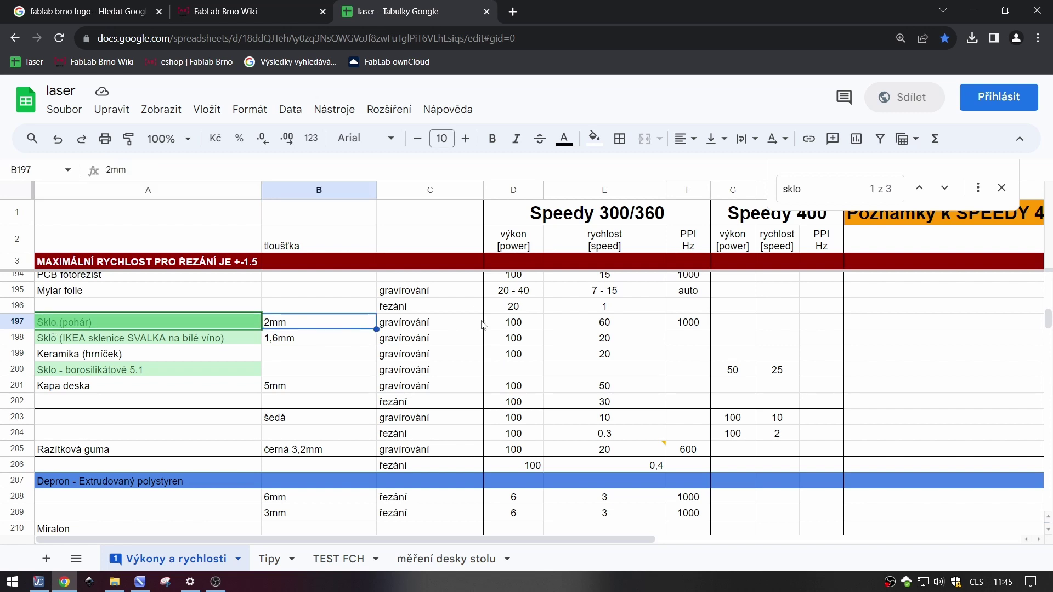
{"action": "left_click", "coordinate": [514, 325]}
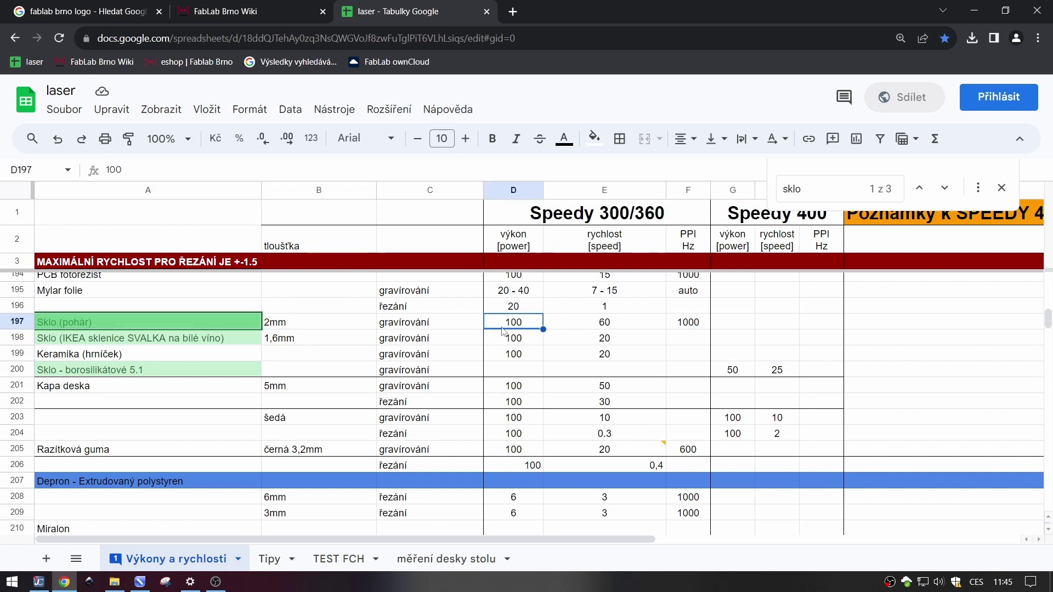
{"action": "left_click", "coordinate": [975, 11]}
- Set the black engraving speed to 60 in the Standard material and start the engraving job
{"action": "left_click", "coordinate": [501, 213]}
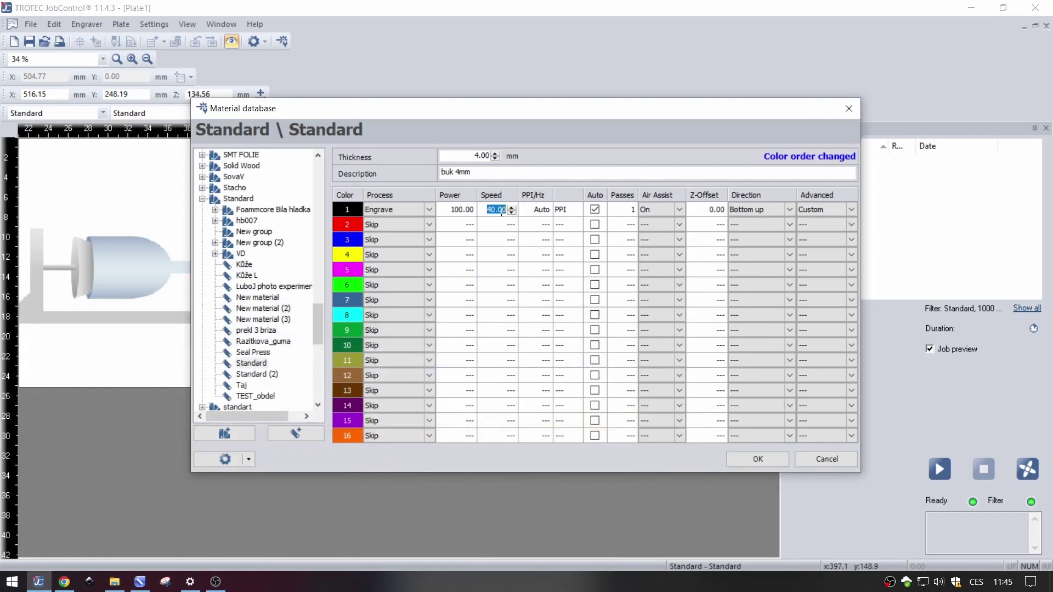
{"action": "type", "text": "60"}
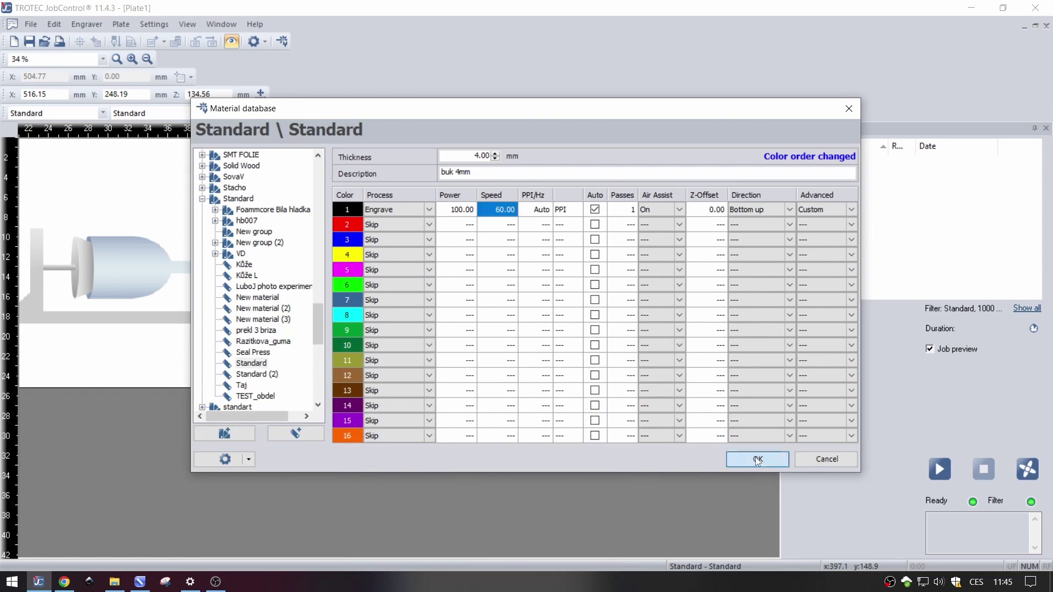
{"action": "left_click", "coordinate": [756, 458]}
{"action": "left_click", "coordinate": [939, 470]}
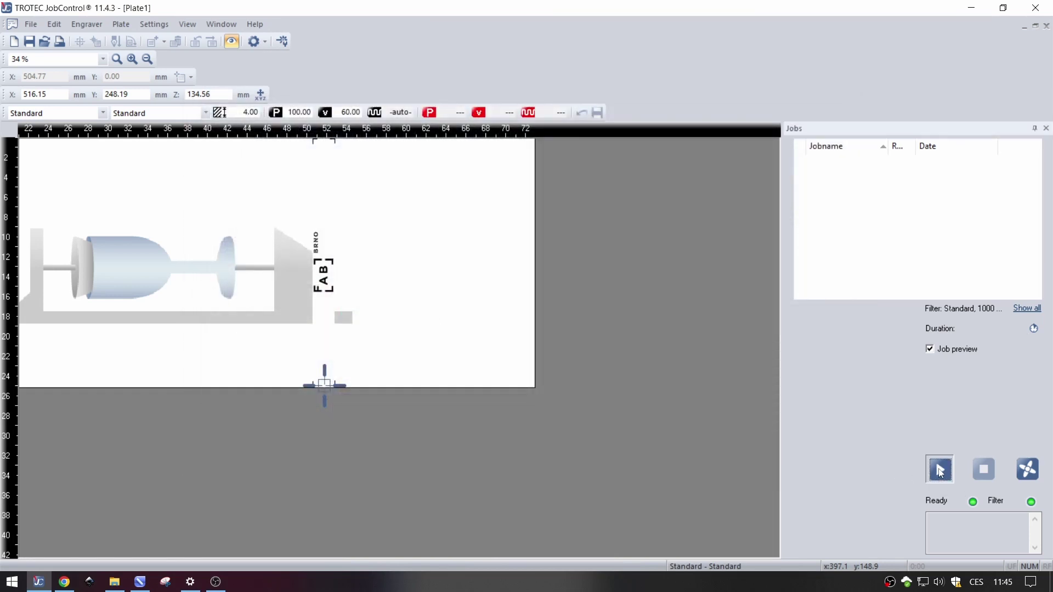